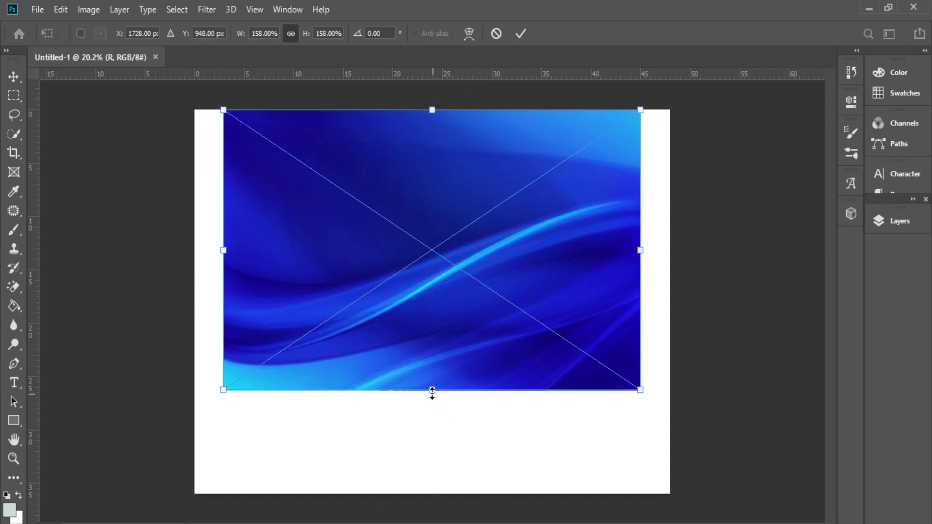
Step: Enlarge the placed blue wave image until it fills the whole canvas
drag(417, 448, 460, 443)
key(Return)
click(38, 9)
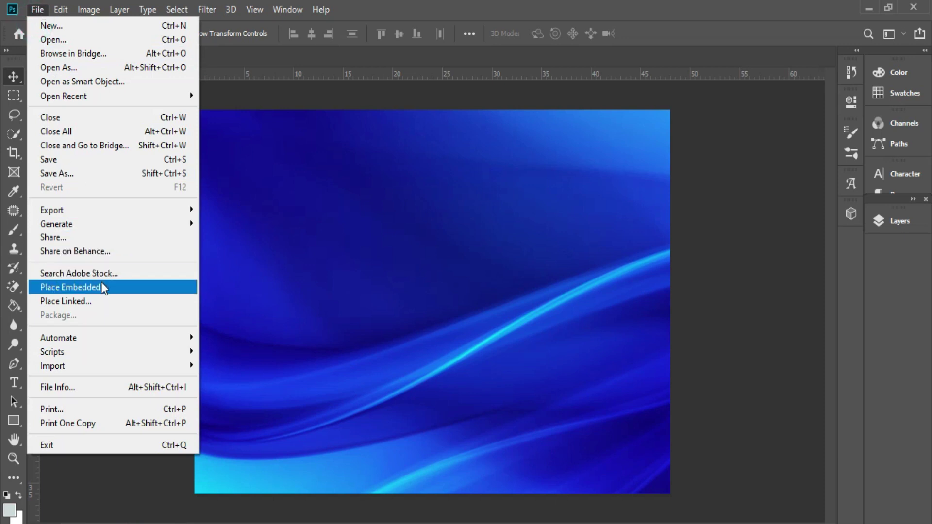
click(103, 288)
click(468, 409)
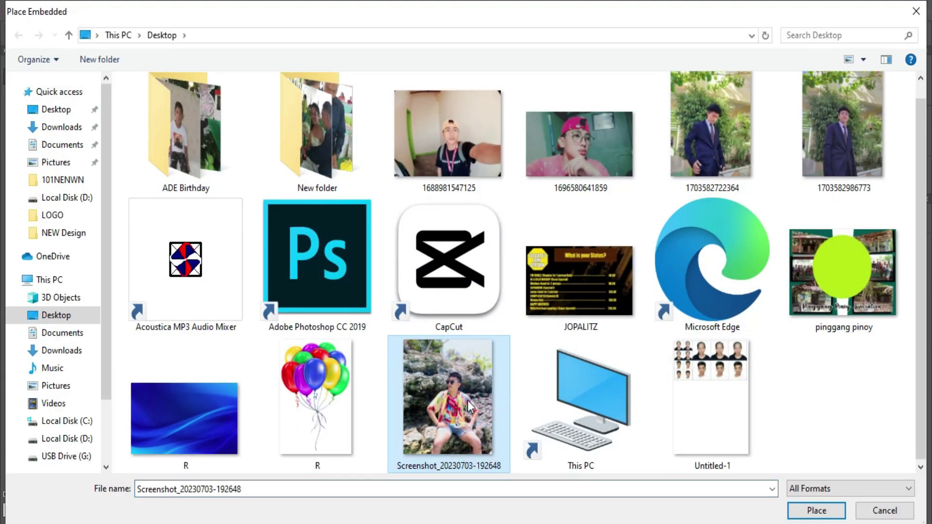
double_click(467, 401)
Step: Enlarge the seated man's photo and position it over the right part of the canvas at full canvas height
drag(489, 310, 718, 303)
drag(621, 369, 609, 341)
key(ctrl+minus)
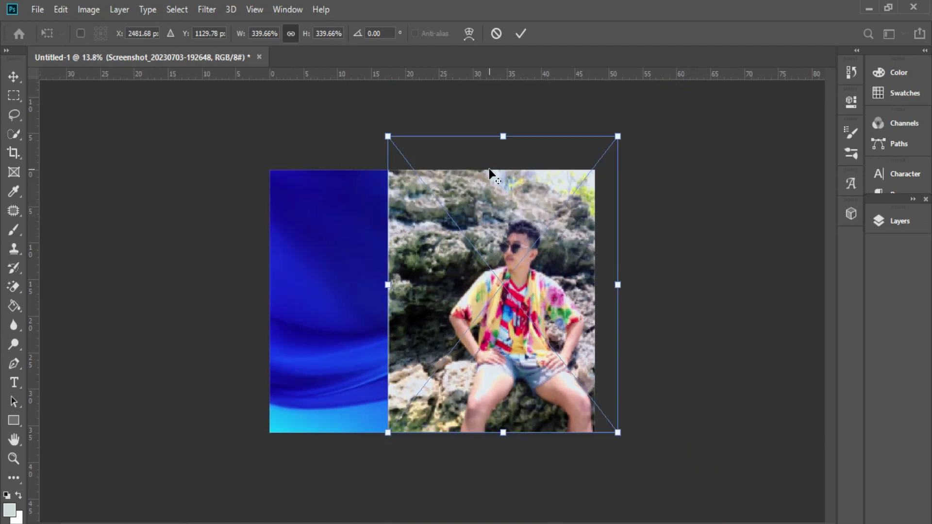
drag(510, 138, 508, 93)
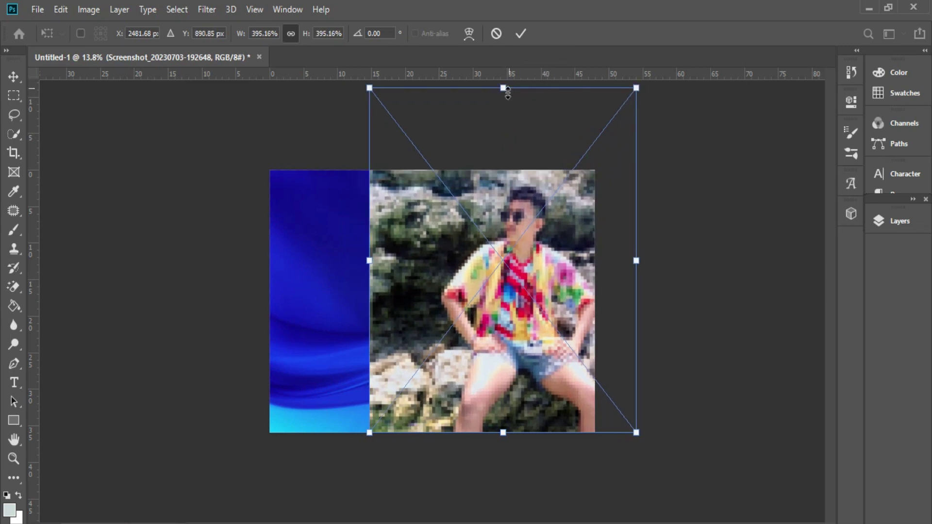
mouse_move(506, 437)
mouse_down()
mouse_move(500, 483)
mouse_move(495, 433)
mouse_up()
drag(543, 393, 537, 387)
key(Return)
Step: Trace a closed Pen path around the rock gap between the bracelet arm and the shirt
scroll(573, 282, up, 2)
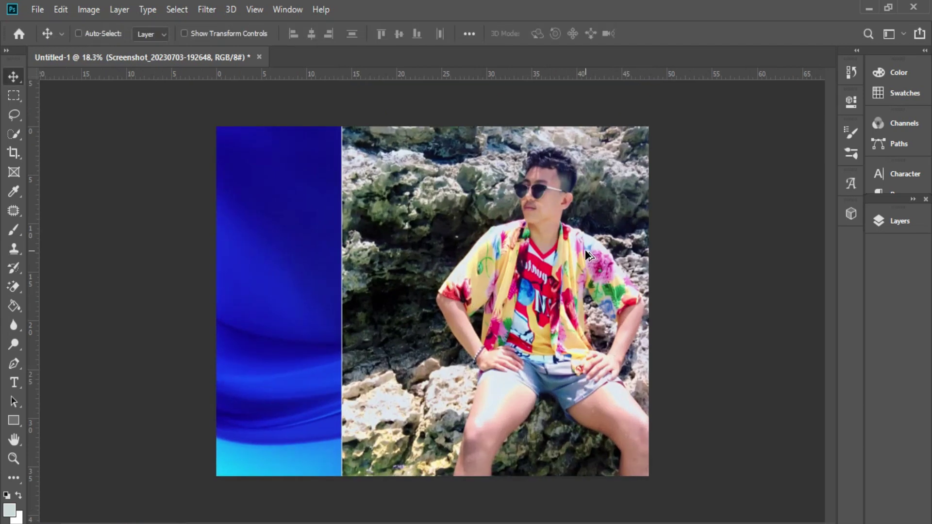
scroll(588, 255, up, 9)
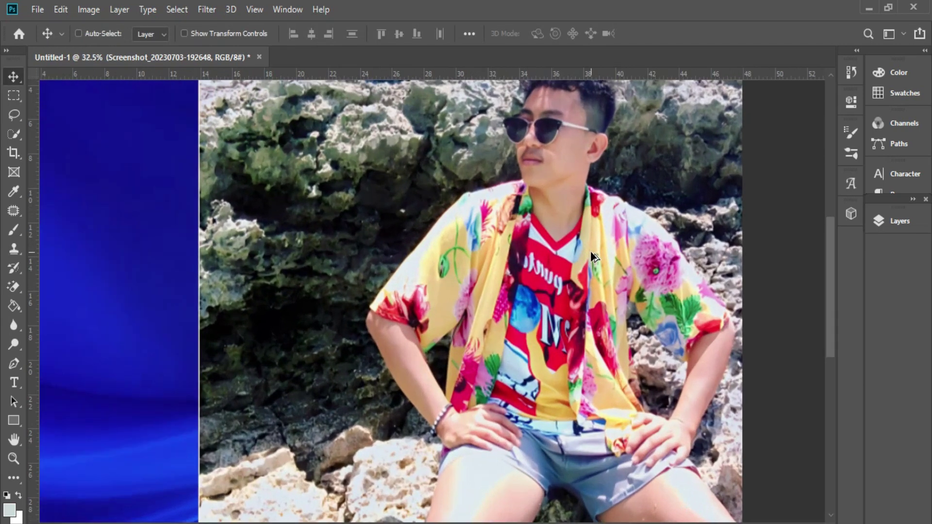
key(p)
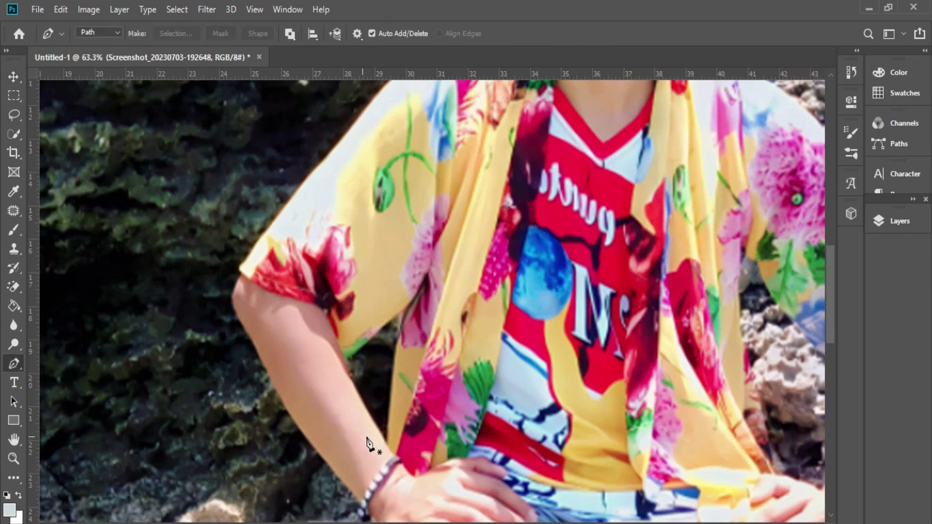
click(388, 445)
click(393, 377)
click(399, 336)
click(410, 301)
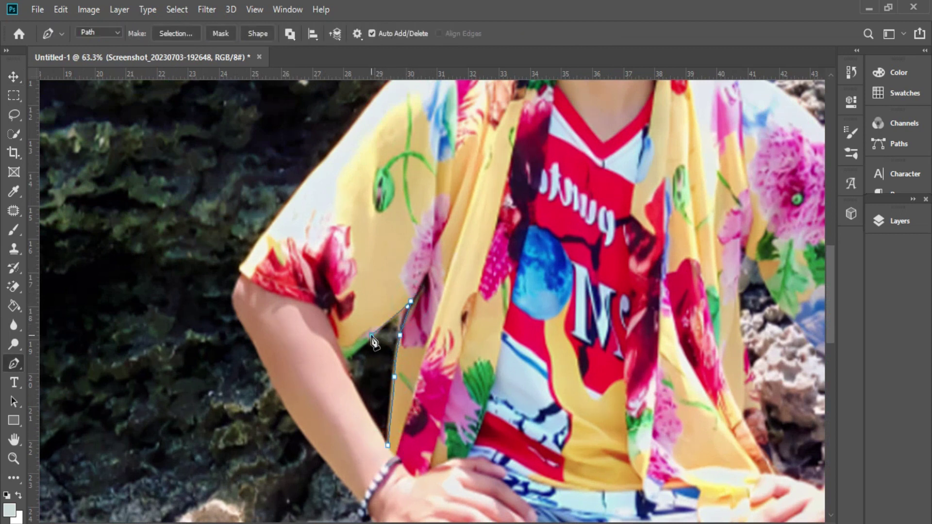
click(347, 357)
click(356, 389)
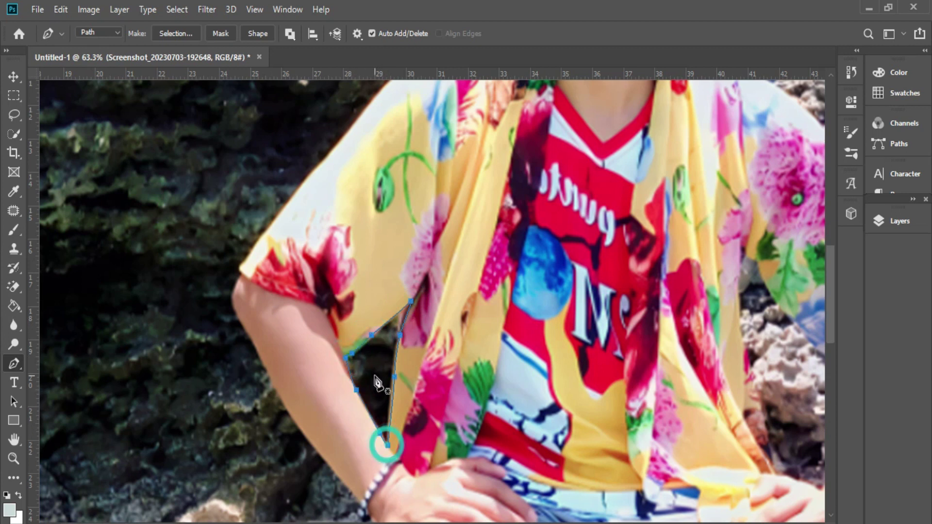
Step: Convert the arm-gap path into a new anti-aliased selection with a feather radius of 0 pixels
right_click(378, 383)
click(437, 113)
click(534, 133)
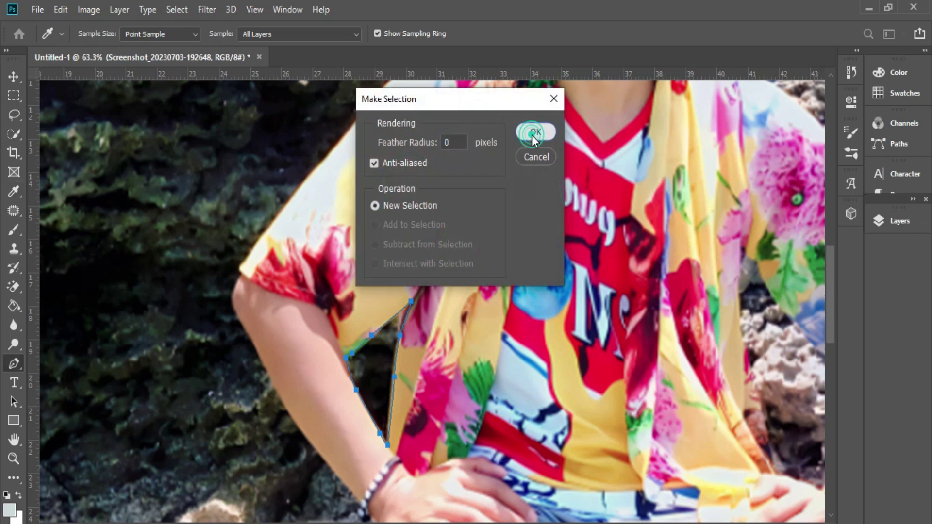
click(453, 213)
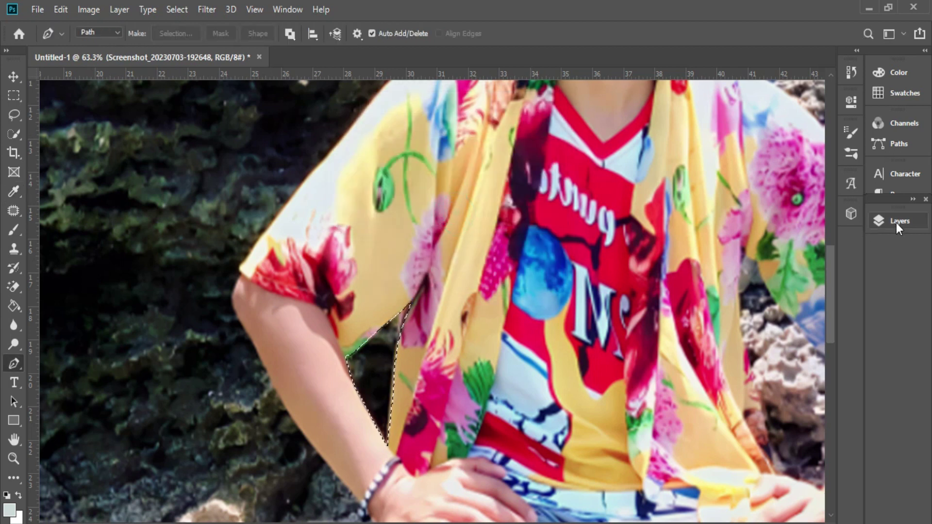
Step: Rasterize the photo layer, erase the rock inside the selected arm gap, and clear the selection
click(892, 225)
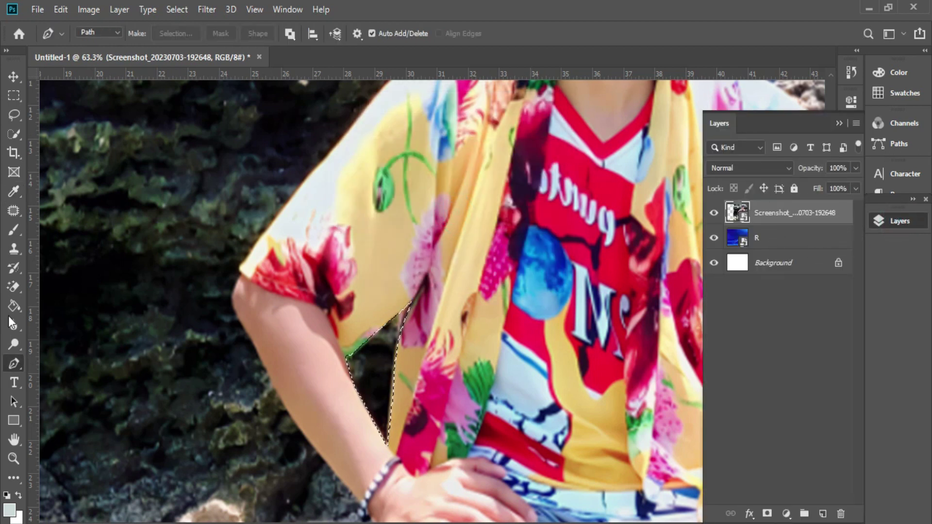
right_click(15, 283)
click(60, 287)
click(368, 370)
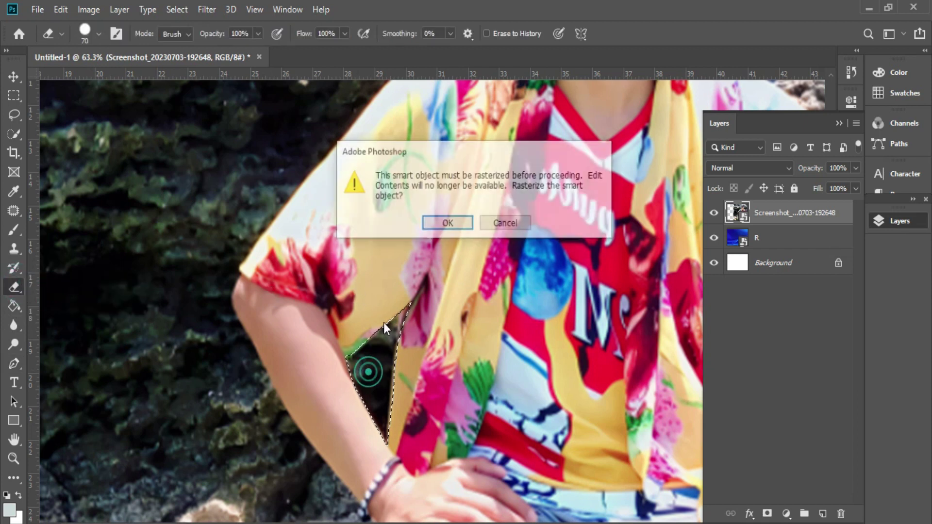
click(461, 224)
mouse_move(412, 301)
mouse_down()
mouse_move(401, 334)
mouse_move(377, 330)
mouse_move(356, 398)
mouse_move(350, 356)
mouse_move(389, 429)
mouse_up()
scroll(267, 330, down, 5)
scroll(354, 342, up, 5)
key(m)
click(412, 358)
Step: Start a Pen path around the other arm's gap, tracing from the wrist over the hand and up the shirt's hanging edge
key(p)
click(357, 405)
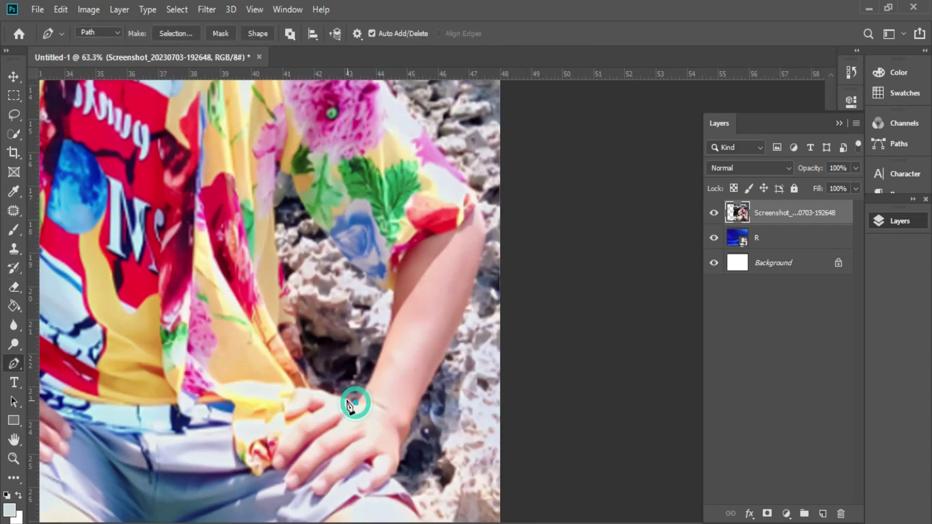
scroll(328, 397, up, 2)
click(334, 395)
click(316, 387)
click(304, 383)
click(303, 376)
click(292, 359)
click(289, 350)
click(266, 268)
drag(260, 227, 260, 217)
click(259, 138)
Step: Continue the gap path down the sleeve's lower edge and along the inner forearm back to the wrist
drag(264, 114, 294, 154)
drag(311, 183, 317, 194)
drag(347, 226, 353, 232)
click(399, 262)
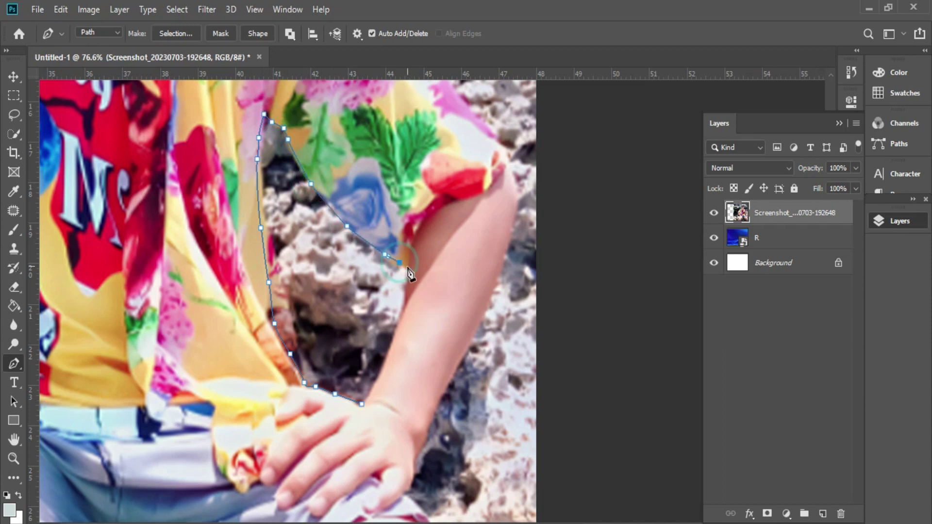
click(405, 307)
drag(393, 336, 392, 343)
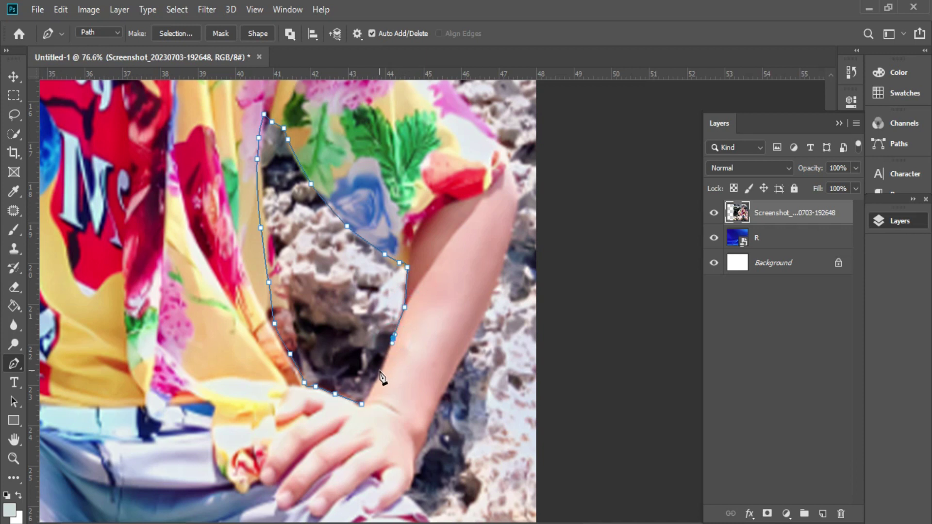
click(370, 397)
Step: Make a selection from the path around the second arm gap
right_click(337, 199)
click(384, 70)
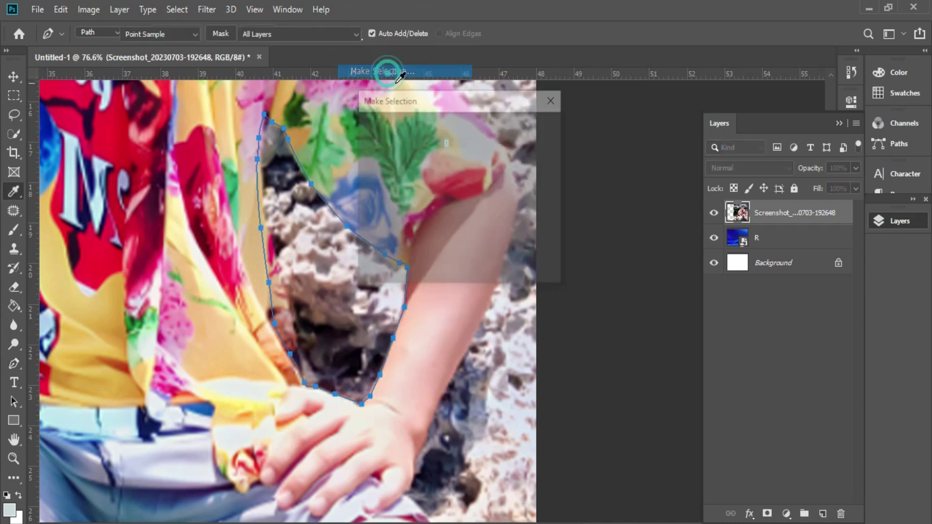
click(536, 130)
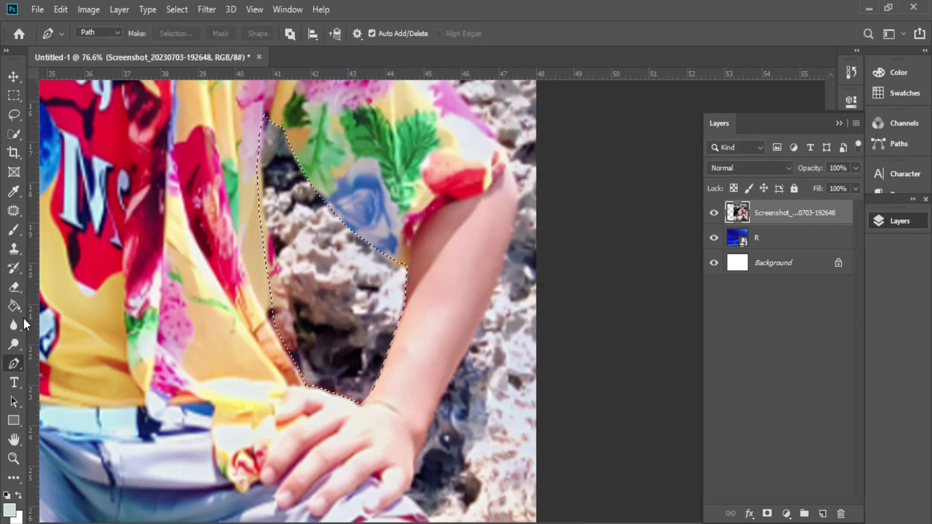
Step: Erase all the rock inside the selected second arm gap using an eraser size of 165, and clear the selection
click(14, 287)
mouse_move(267, 233)
mouse_down()
mouse_move(269, 130)
mouse_move(424, 218)
mouse_move(371, 267)
mouse_move(361, 251)
mouse_move(313, 240)
mouse_move(276, 258)
mouse_move(407, 336)
mouse_move(398, 369)
mouse_up()
right_click(291, 180)
click(420, 214)
key(Return)
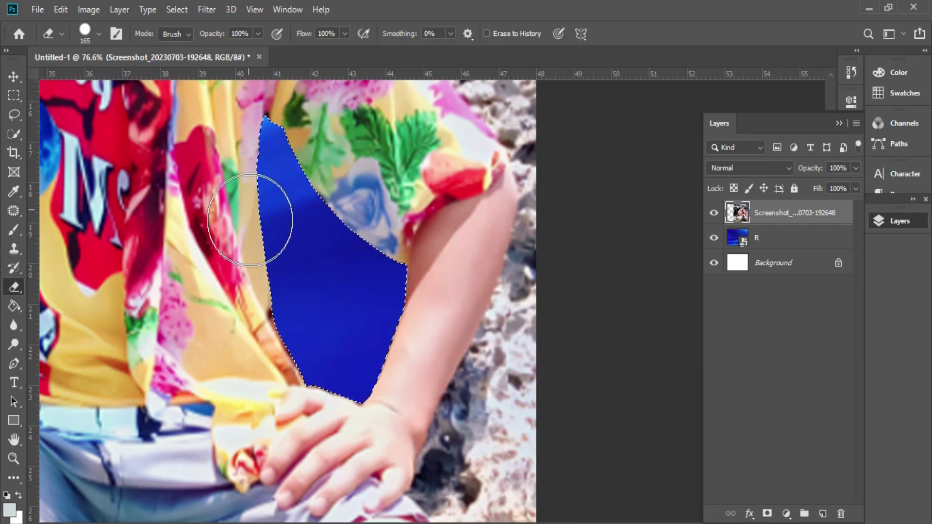
key(m)
click(293, 348)
Step: Soften the shirt edge beside the erased gap with the Blur tool at 50% strength
click(13, 326)
mouse_move(250, 114)
mouse_down()
mouse_move(261, 104)
mouse_move(430, 266)
mouse_move(365, 260)
mouse_move(334, 333)
mouse_move(252, 292)
mouse_up()
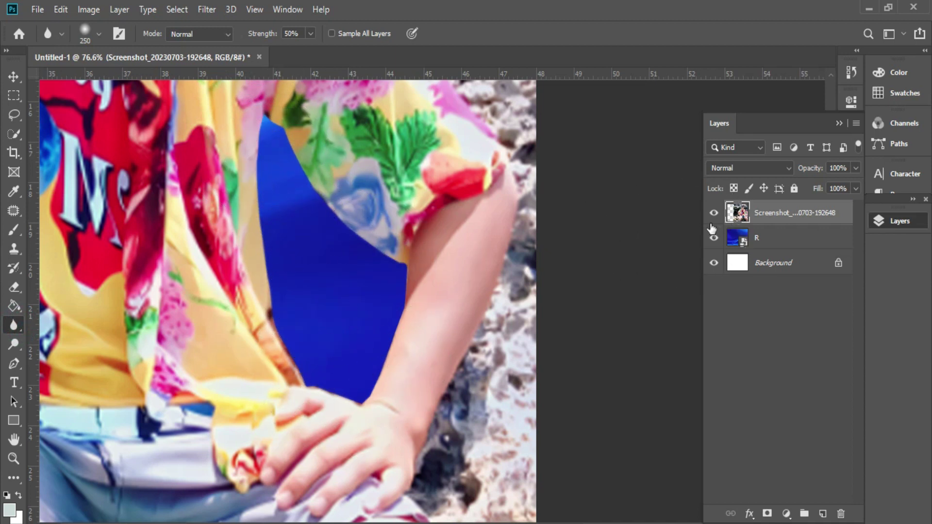
scroll(505, 307, down, 2)
drag(505, 307, 634, 290)
mouse_move(115, 301)
mouse_down()
mouse_move(104, 281)
mouse_move(135, 176)
mouse_move(131, 247)
mouse_up()
scroll(641, 364, down, 3)
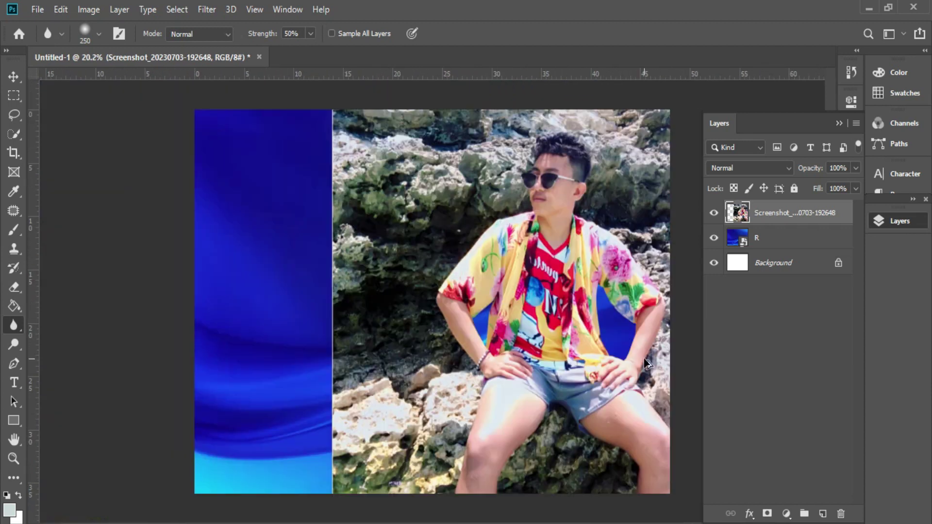
Step: Start a Pen path for the man's outline at the knee on the photo's right edge, running down to the bottom corner
scroll(640, 364, up, 1)
scroll(641, 365, up, 2)
key(p)
scroll(649, 406, down, 3)
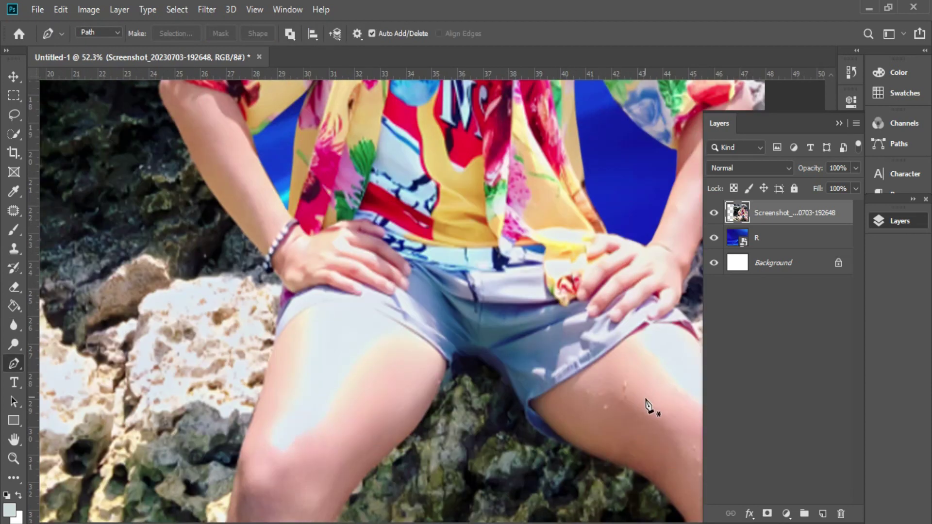
scroll(617, 430, right, 5)
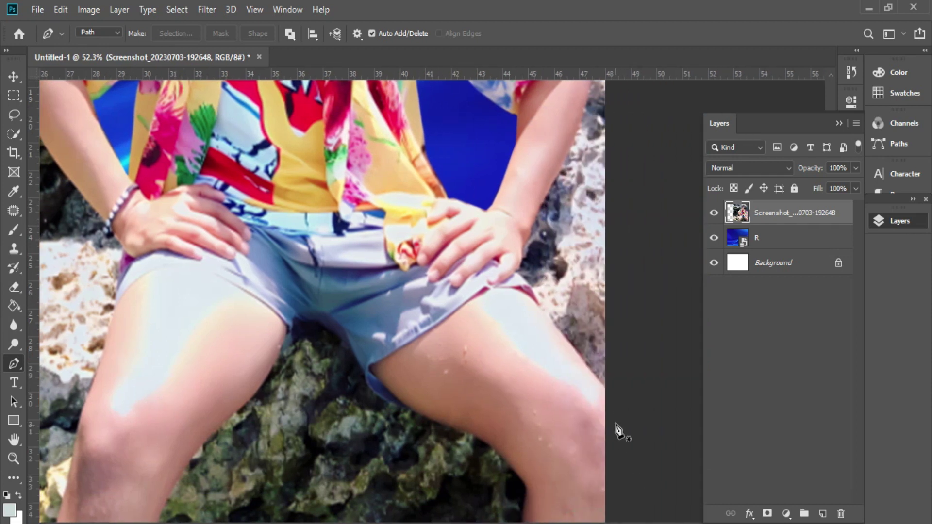
click(605, 388)
scroll(595, 520, down, 1)
click(604, 509)
click(523, 470)
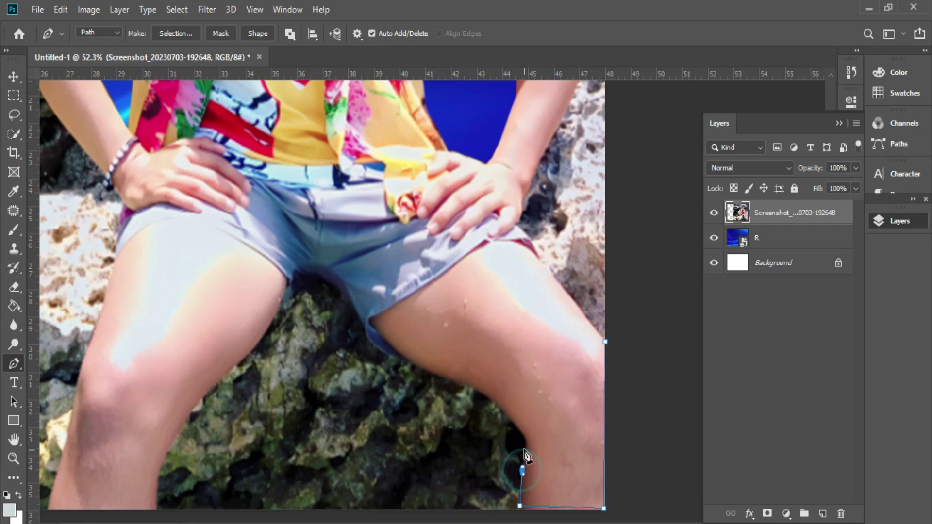
click(527, 442)
drag(520, 429, 513, 421)
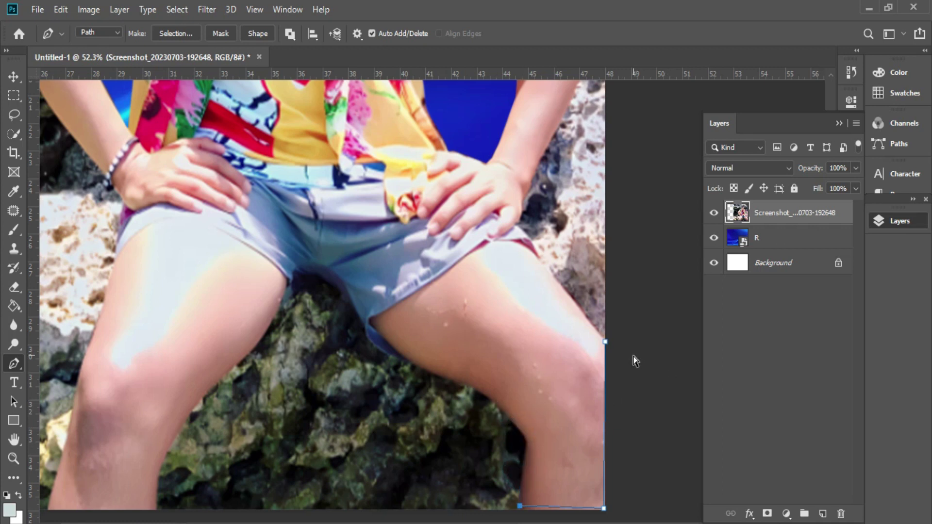
Step: Extend the outline path along the canvas's bottom edge to the other leg and up its outer side to the shorts
scroll(487, 387, down, 6)
scroll(271, 427, up, 4)
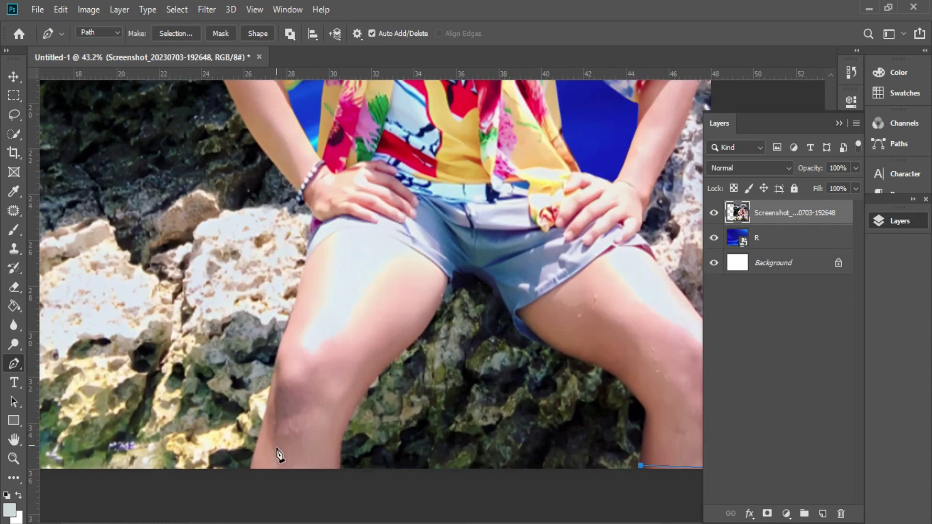
click(250, 467)
scroll(269, 404, up, 7)
click(261, 416)
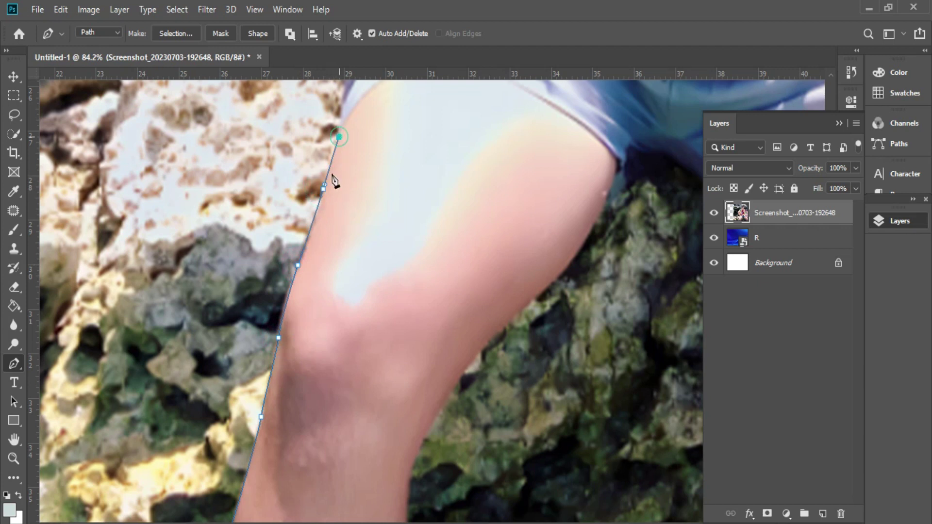
Step: Continue the outline path up the edge of the shorts and around the wrist and beaded bracelet
scroll(335, 181, up, 8)
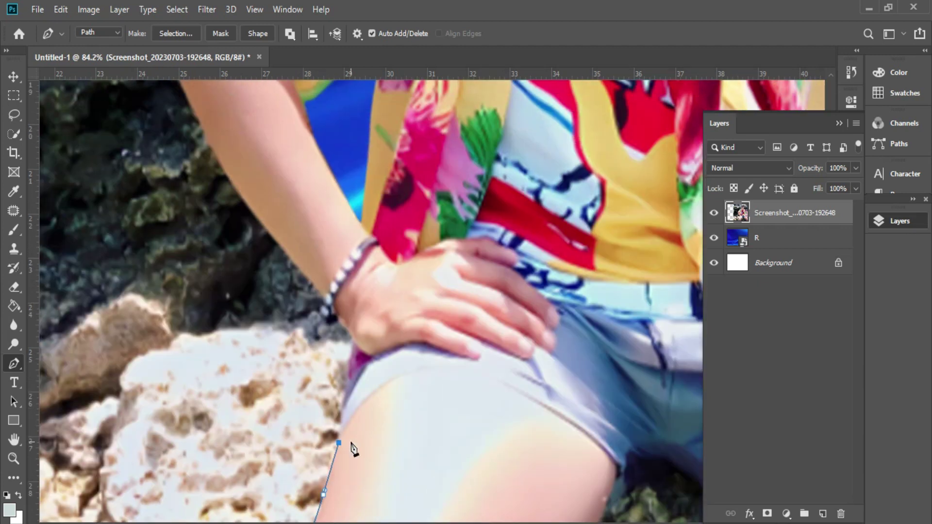
drag(343, 403, 346, 395)
click(344, 325)
click(336, 322)
click(324, 318)
click(319, 306)
click(320, 300)
click(322, 295)
click(316, 285)
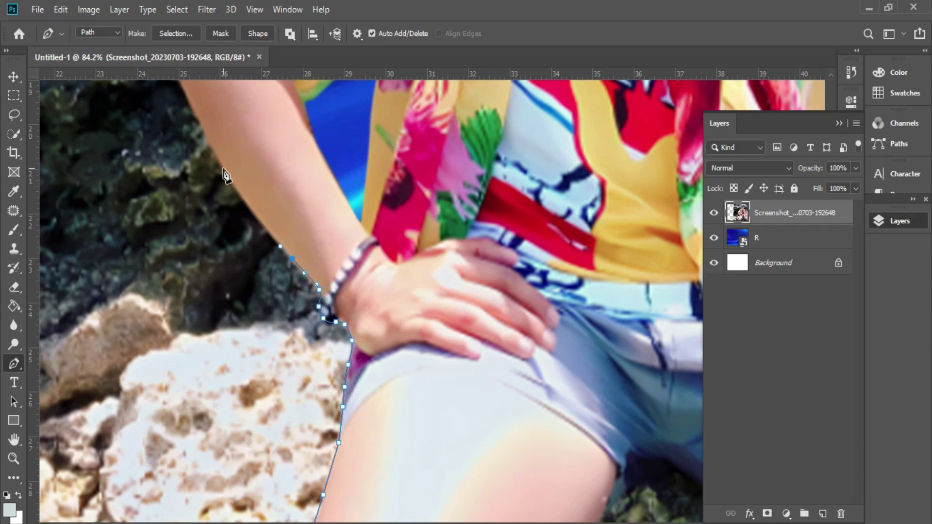
Step: Continue the outline path up the outer forearm, around the elbow and sleeve hem, and onto the sleeve edge
click(223, 168)
scroll(222, 168, up, 5)
click(184, 323)
click(168, 295)
click(160, 238)
click(166, 230)
click(163, 220)
click(171, 207)
click(230, 134)
Step: Trace the outline path over the upper sleeve and shoulder to the neck, and up the chin and lips
scroll(270, 243, up, 7)
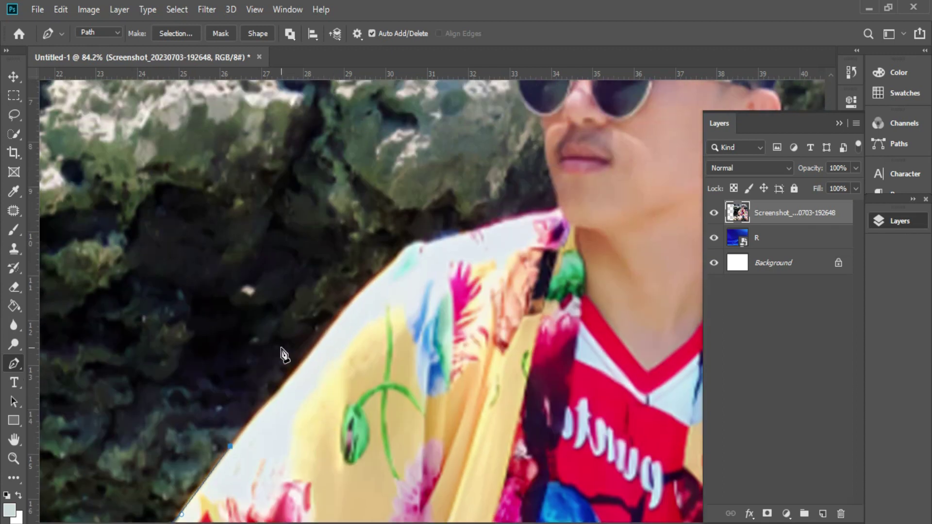
drag(321, 337, 324, 332)
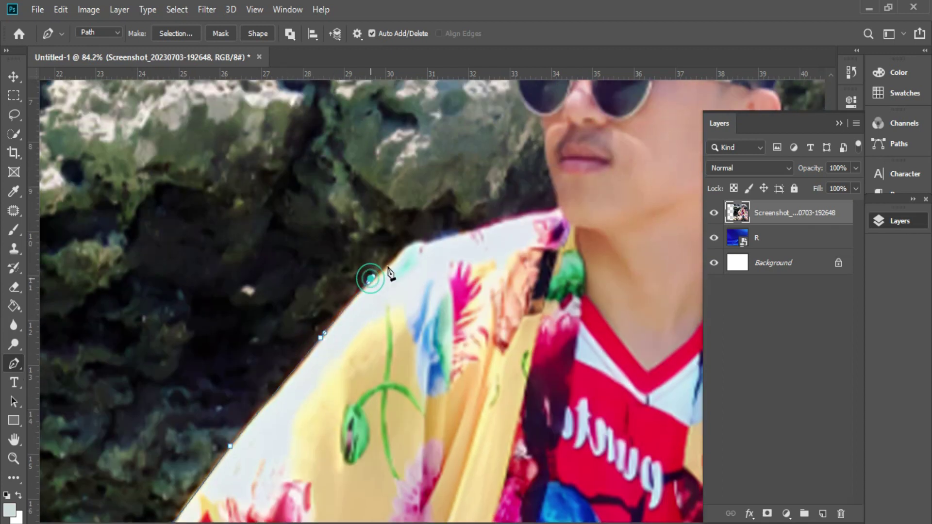
click(449, 236)
click(515, 216)
click(556, 212)
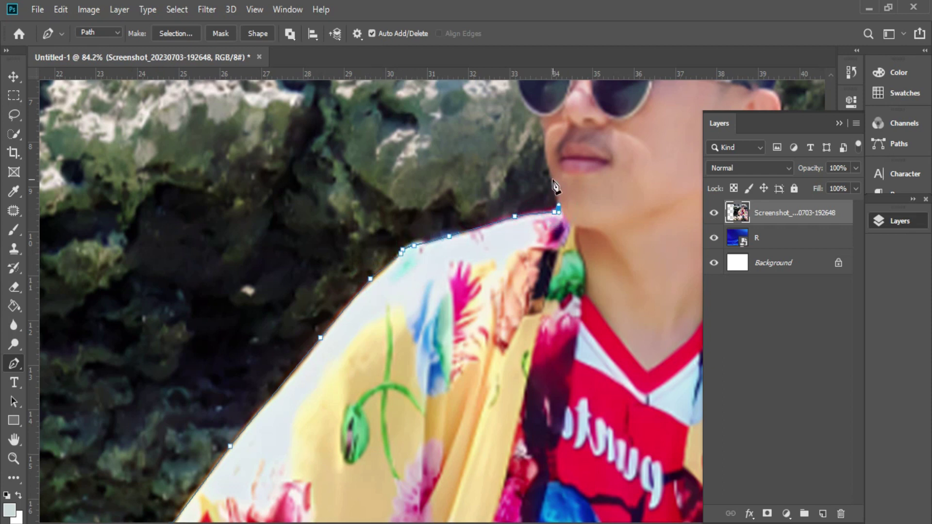
click(546, 156)
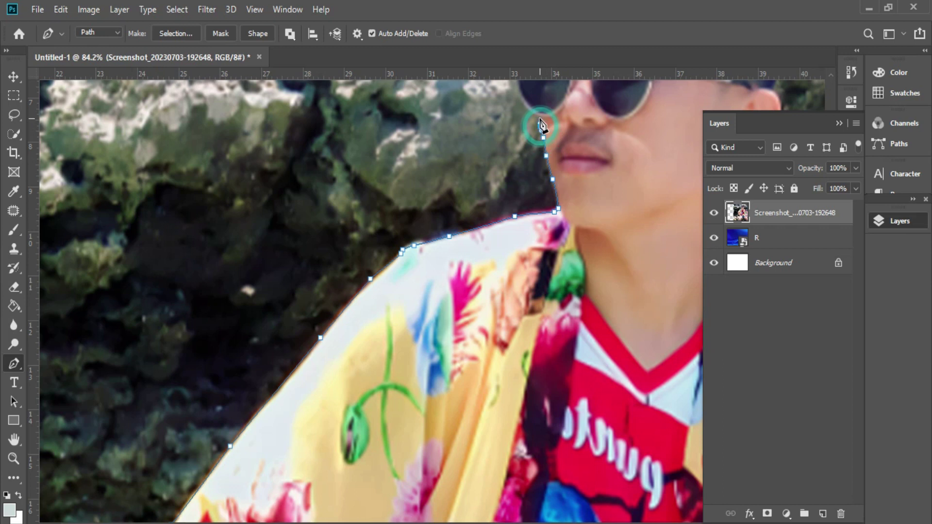
Step: Trace the outline path around the protruding sunglasses lens up to the eyebrow
scroll(542, 126, up, 3)
scroll(533, 333, up, 2)
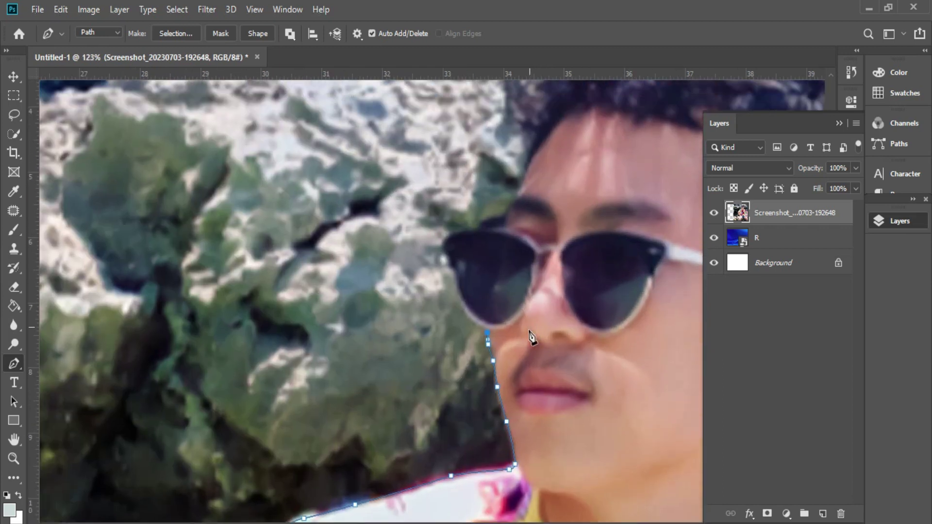
click(476, 324)
click(460, 299)
click(454, 281)
click(439, 267)
click(438, 247)
click(448, 233)
click(467, 228)
click(473, 226)
click(482, 224)
click(492, 218)
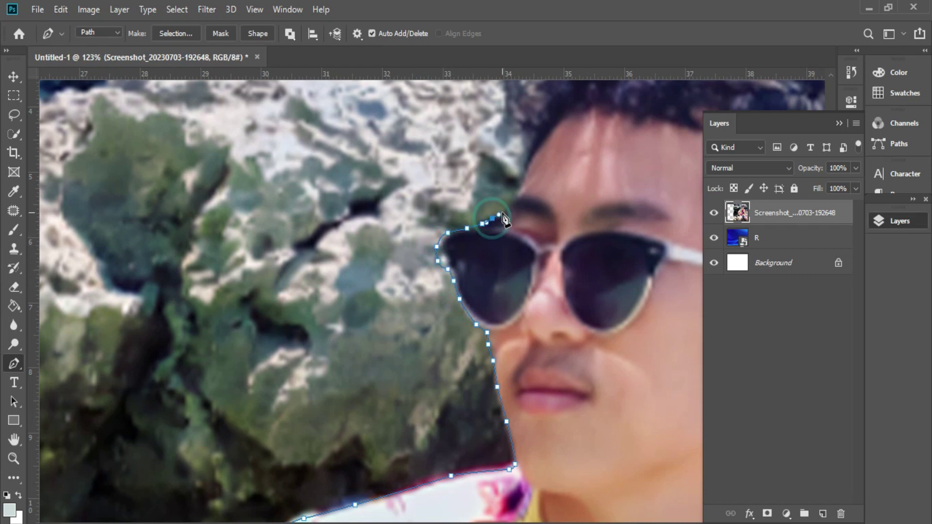
Step: Continue the outline path from the eyebrow up along the edge of the forehead
click(507, 210)
click(518, 191)
click(529, 166)
click(544, 132)
click(557, 108)
Step: Trace the outline path up the hairline, over the curly hair and down the back of the head to the ear
scroll(440, 128, down, 4)
scroll(179, 194, up, 5)
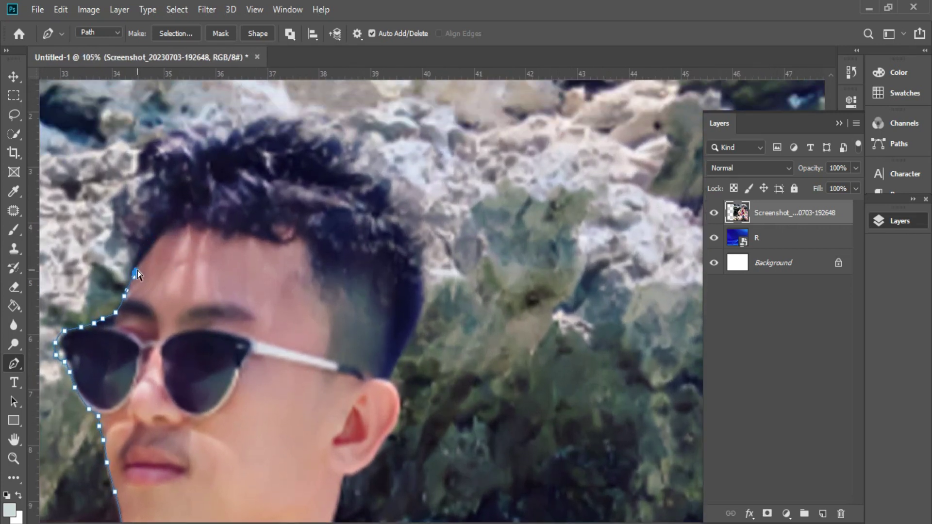
click(133, 270)
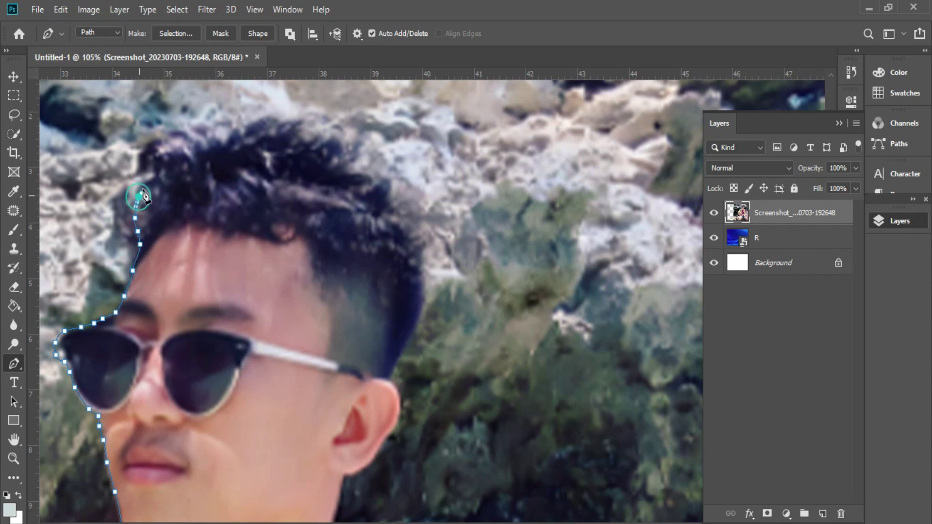
mouse_move(155, 164)
mouse_down()
mouse_move(209, 136)
mouse_move(260, 124)
mouse_move(320, 143)
mouse_up()
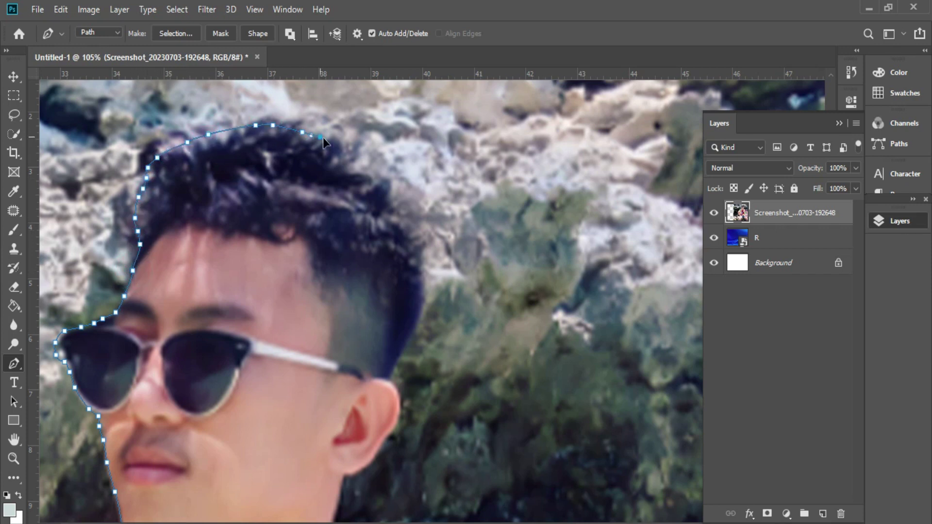
mouse_move(413, 237)
mouse_down()
mouse_move(422, 309)
mouse_move(400, 359)
mouse_up()
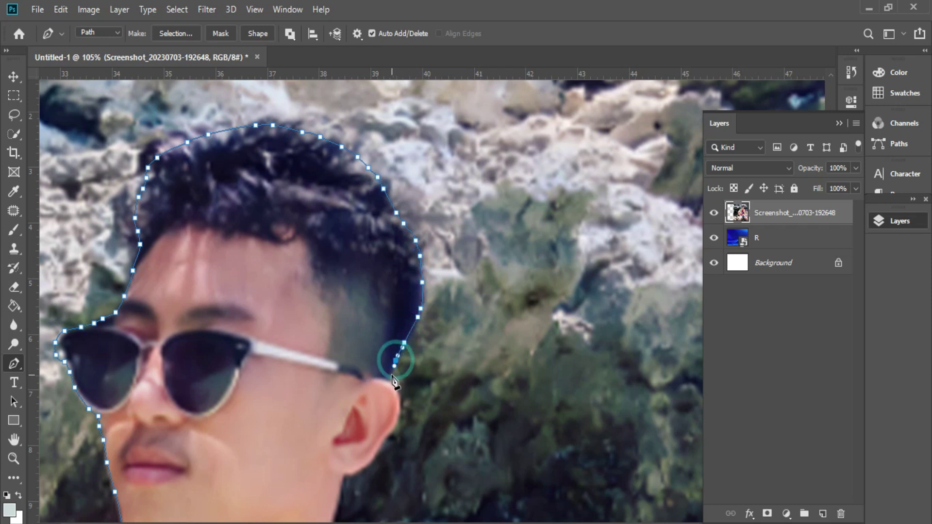
Step: Continue the outline path around the ear and earlobe and down the neck to the shirt collar
scroll(394, 369, down, 5)
scroll(369, 296, up, 2)
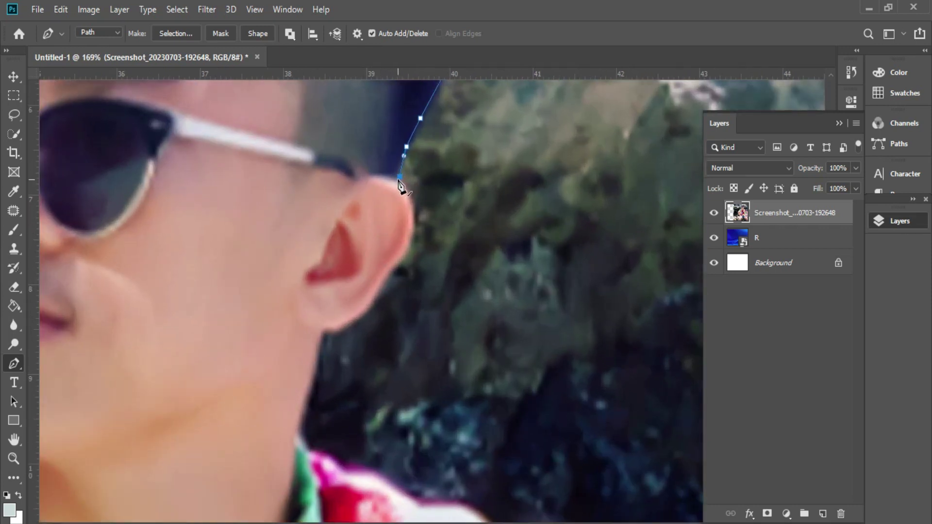
mouse_move(400, 181)
mouse_down()
mouse_move(410, 197)
mouse_move(401, 254)
mouse_move(368, 311)
mouse_move(339, 326)
mouse_up()
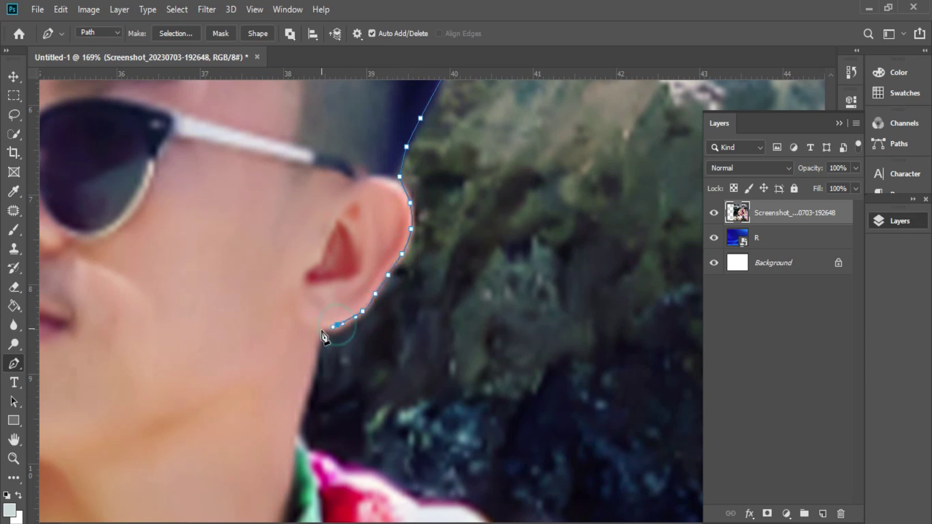
scroll(298, 437, down, 4)
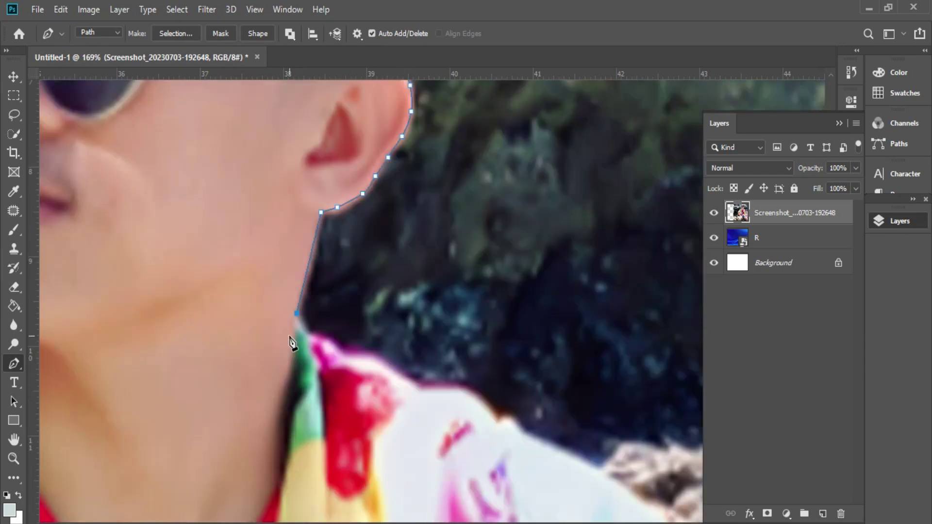
Step: Trace the outline path along the collar and shoulder and down the outer edge of the floral sleeve
click(358, 312)
click(415, 332)
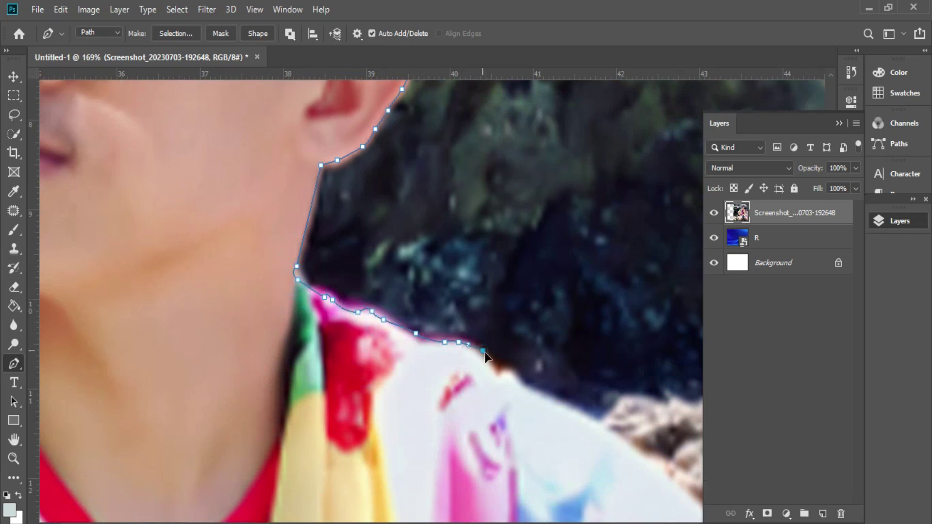
click(573, 419)
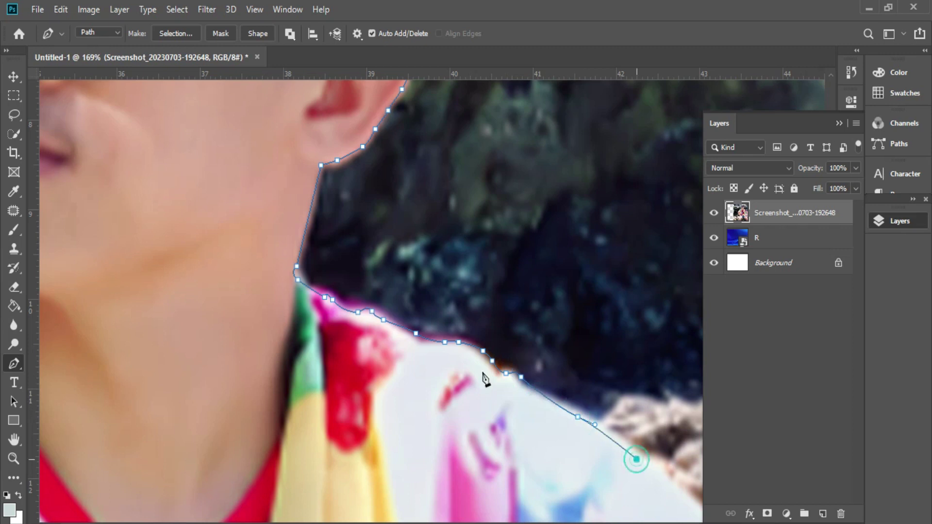
scroll(233, 271, down, 4)
scroll(464, 420, up, 3)
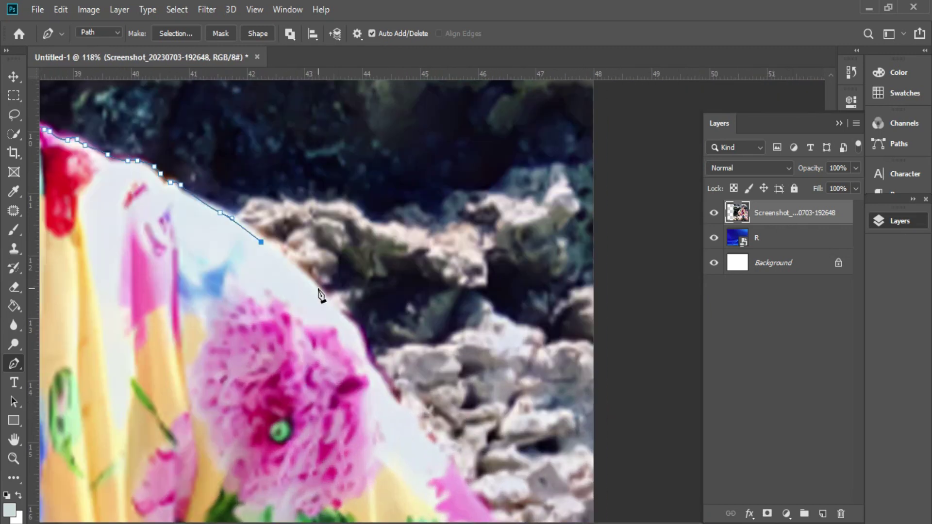
click(384, 374)
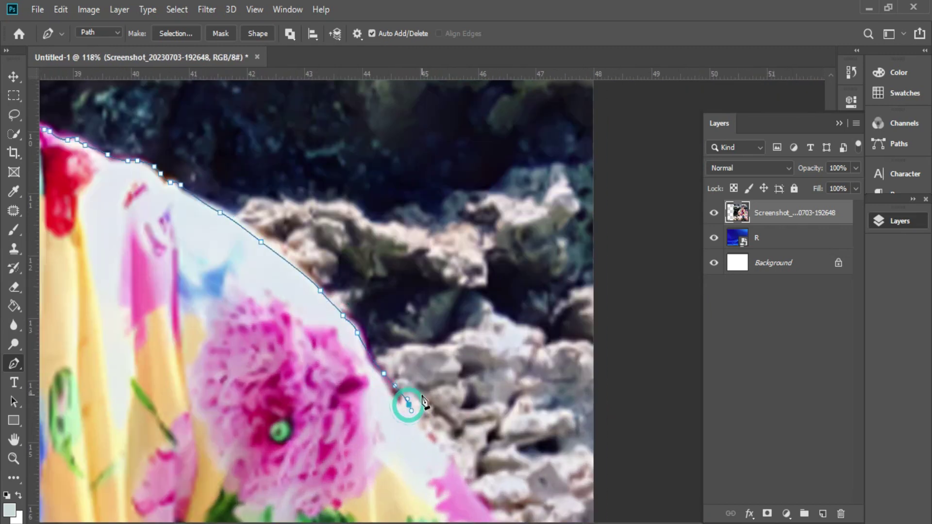
Step: Continue the outline path past the sleeve hem, around the elbow and down the outer forearm
scroll(422, 403, down, 5)
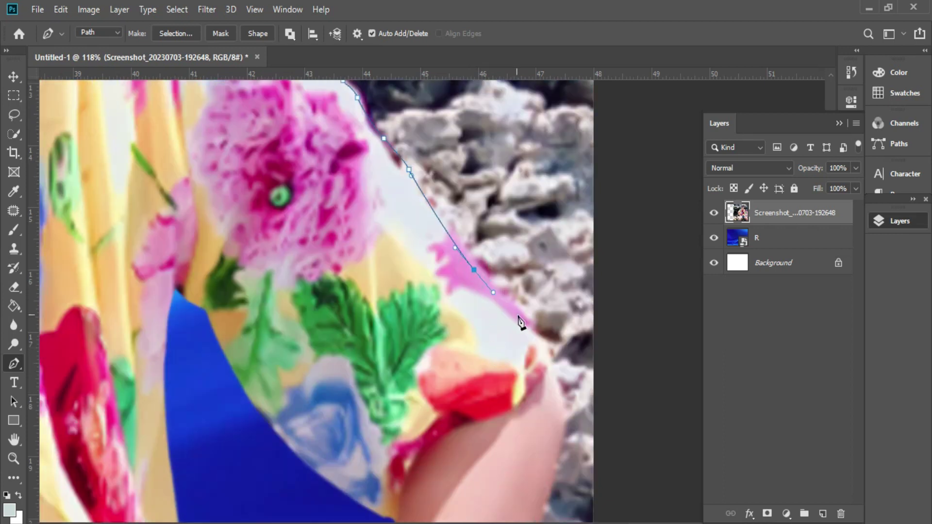
click(562, 391)
click(562, 438)
scroll(559, 434, down, 4)
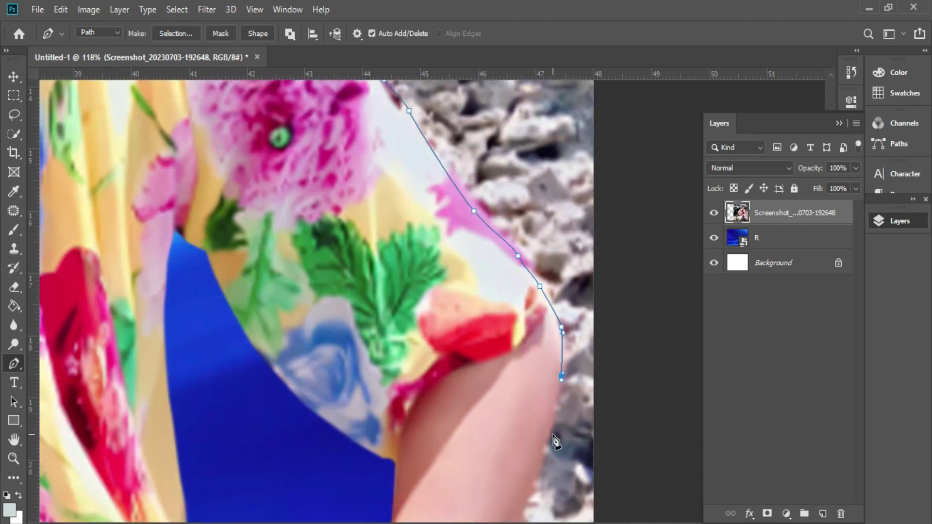
scroll(554, 431, down, 1)
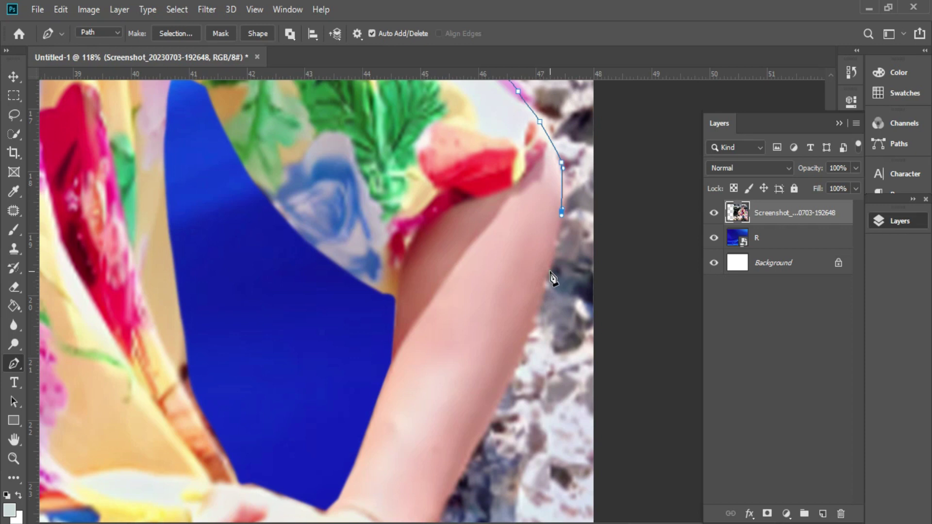
click(484, 425)
Step: Trace the outline path down the wrist, along the side of the hand and over the hem of the shorts
scroll(481, 418, down, 4)
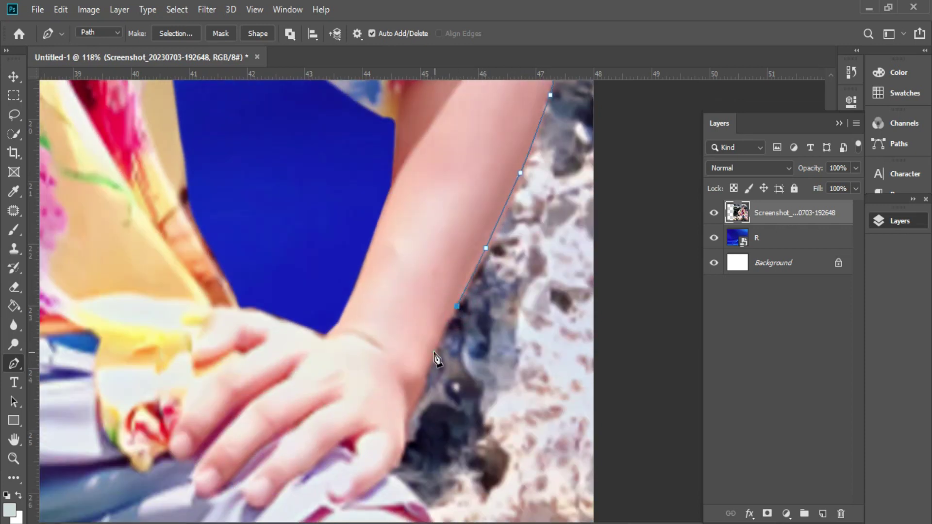
click(412, 406)
click(406, 420)
scroll(389, 369, down, 4)
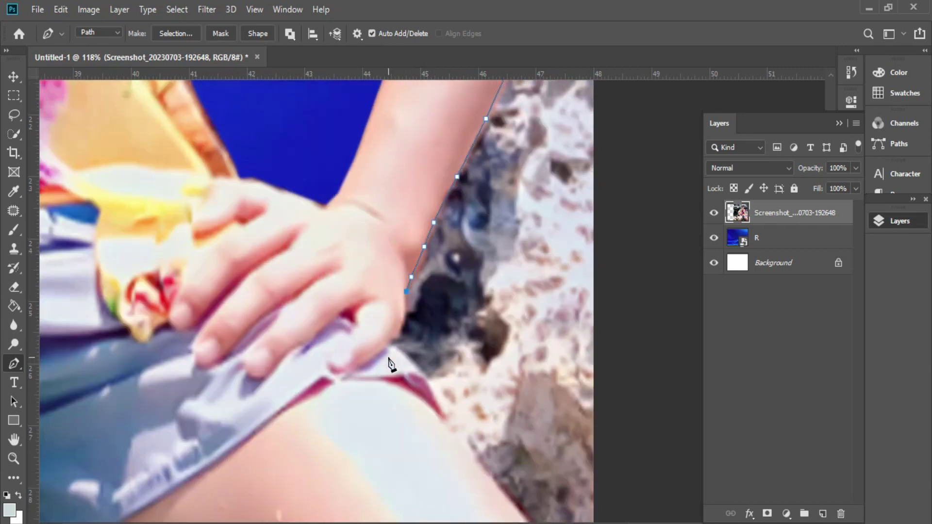
click(395, 293)
click(443, 371)
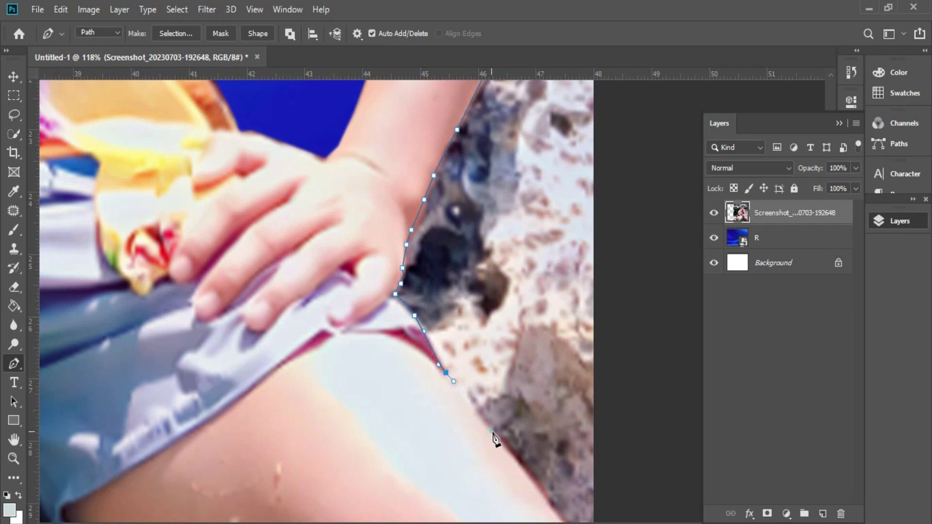
Step: Trace the outline path down the thigh to the photo's edge and close it at its starting point
click(492, 431)
scroll(481, 413, down, 4)
click(574, 347)
click(594, 371)
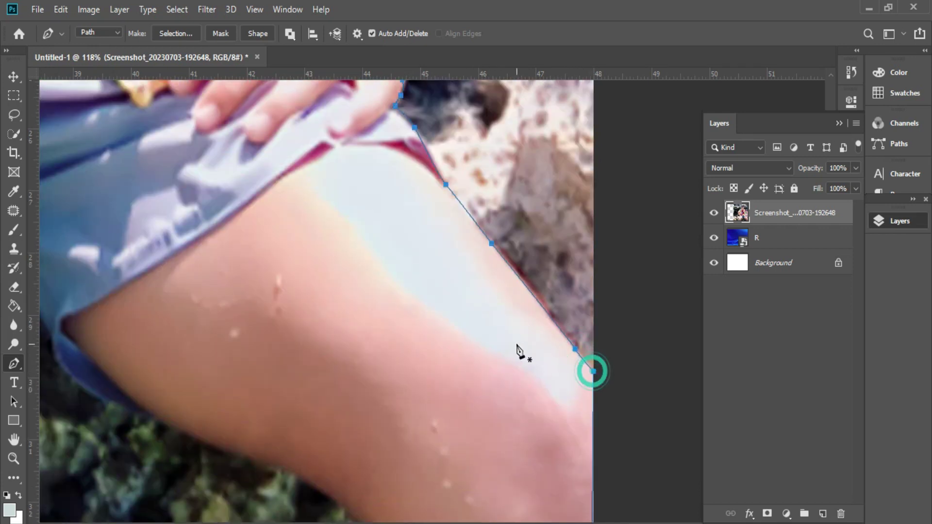
Step: Convert the closed path into an anti-aliased new selection with 0 pixels feather and copy it to a new layer
right_click(519, 354)
click(578, 78)
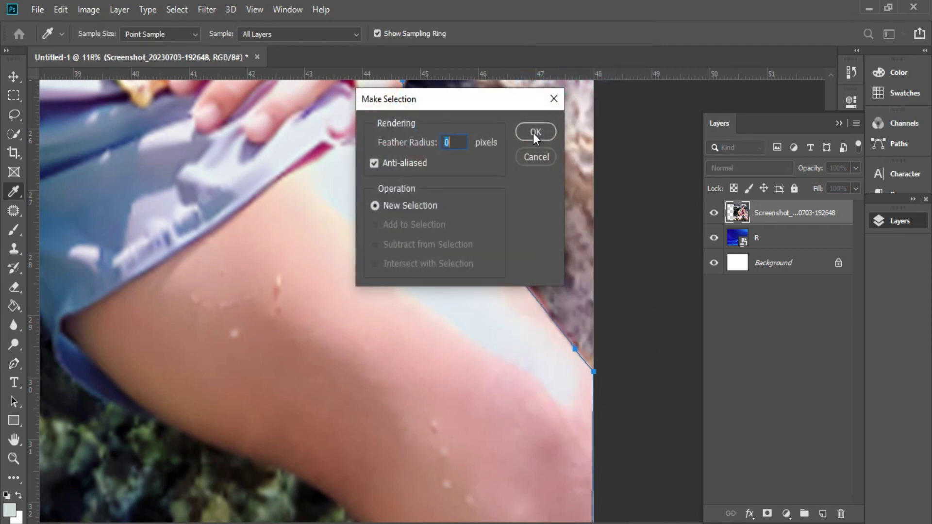
click(533, 129)
key(ctrl+j)
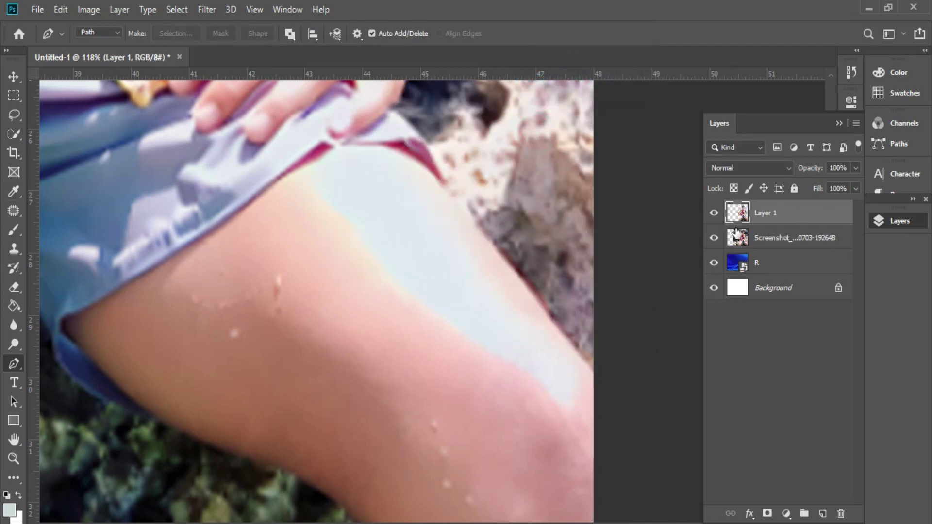
Step: Delete the original Screenshot photo layer, keeping the cut-out on Layer 1 over the blue wave background
click(767, 237)
key(Delete)
scroll(534, 222, down, 8)
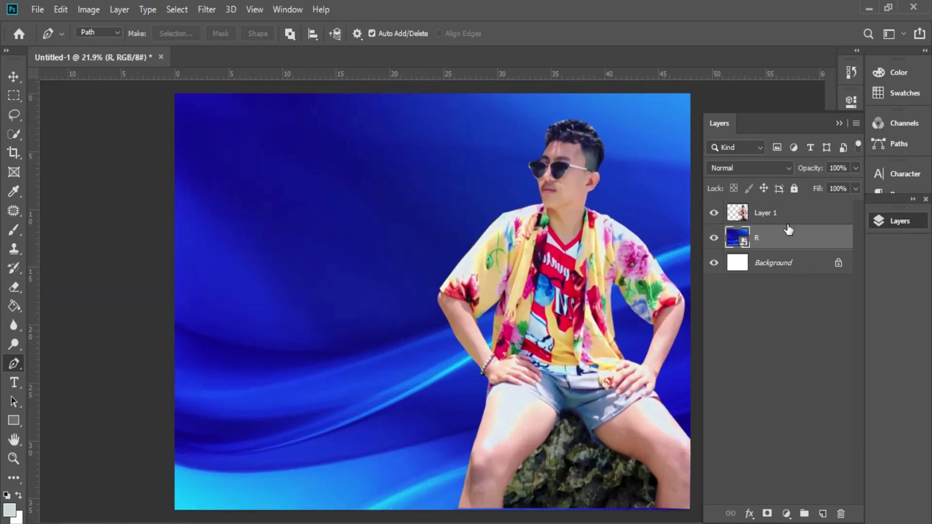
Step: Scale the cut-out man on Layer 1 up proportionally to 105.46%, keeping his bottom-left corner in place
click(787, 215)
click(13, 325)
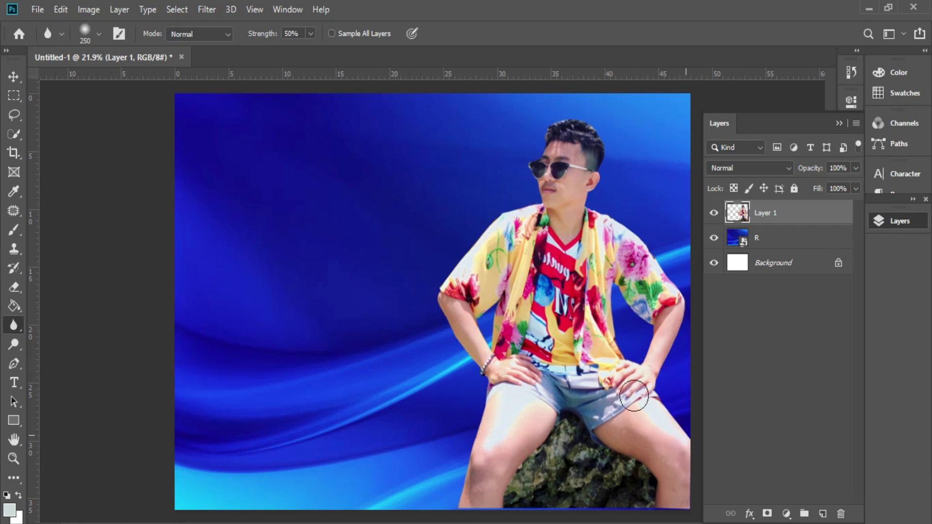
scroll(377, 345, down, 4)
scroll(558, 235, up, 2)
key(ctrl+t)
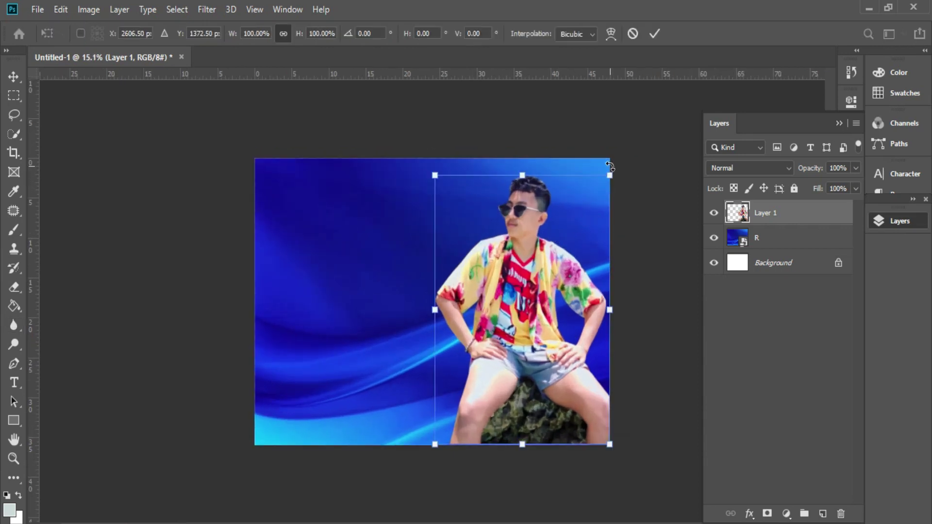
drag(613, 171, 622, 157)
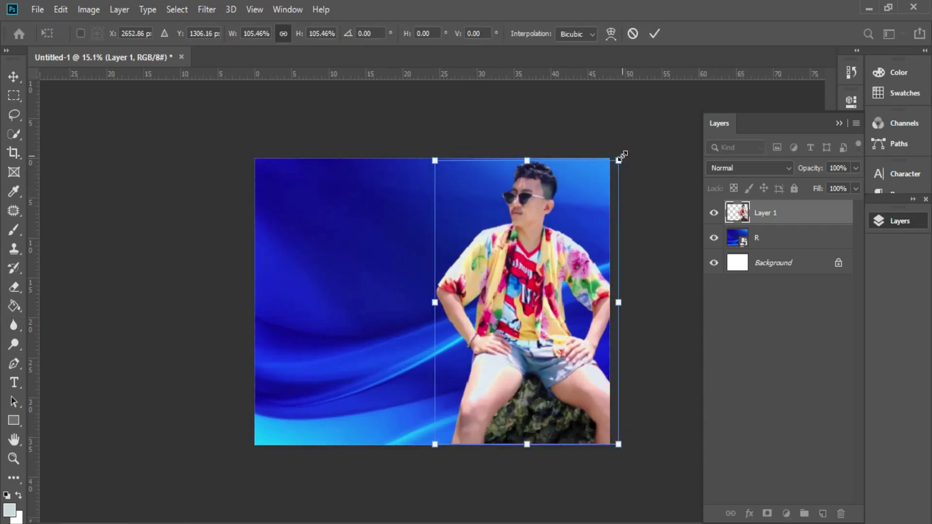
key(Return)
key(r)
scroll(442, 234, up, 2)
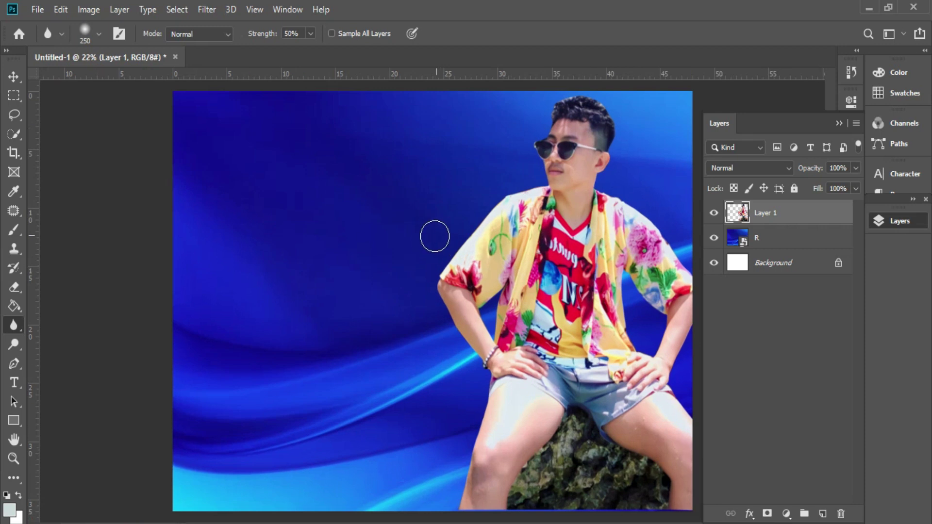
scroll(402, 243, down, 1)
scroll(410, 231, up, 1)
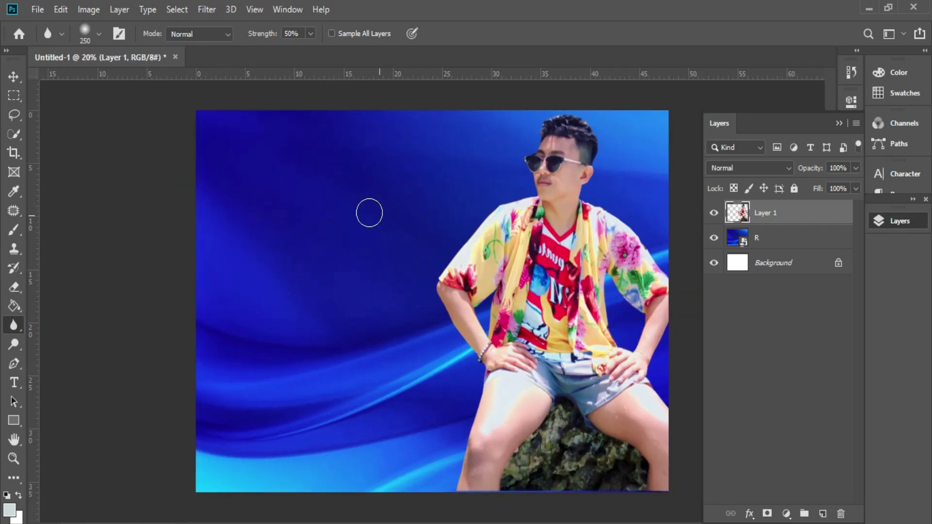
Step: Add a text line in the upper blue area beside the man, colour it white and select its placeholder text
key(t)
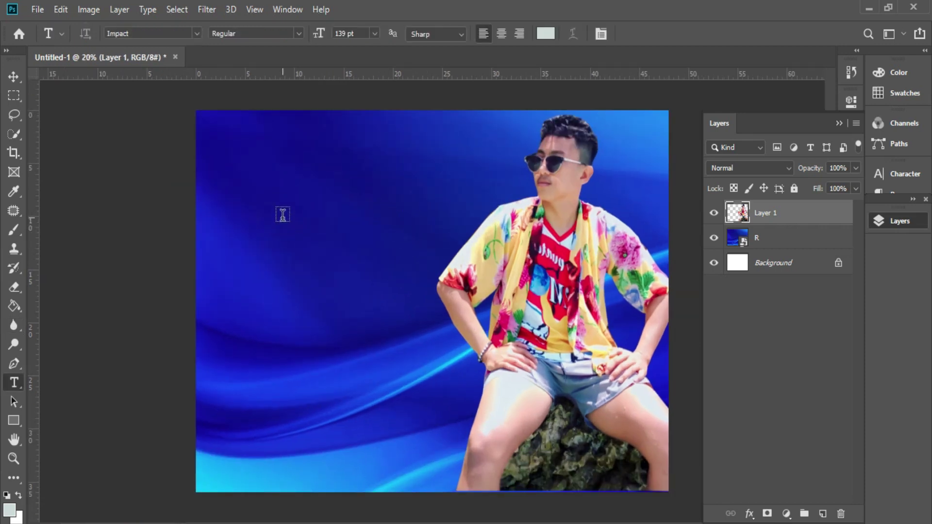
click(234, 190)
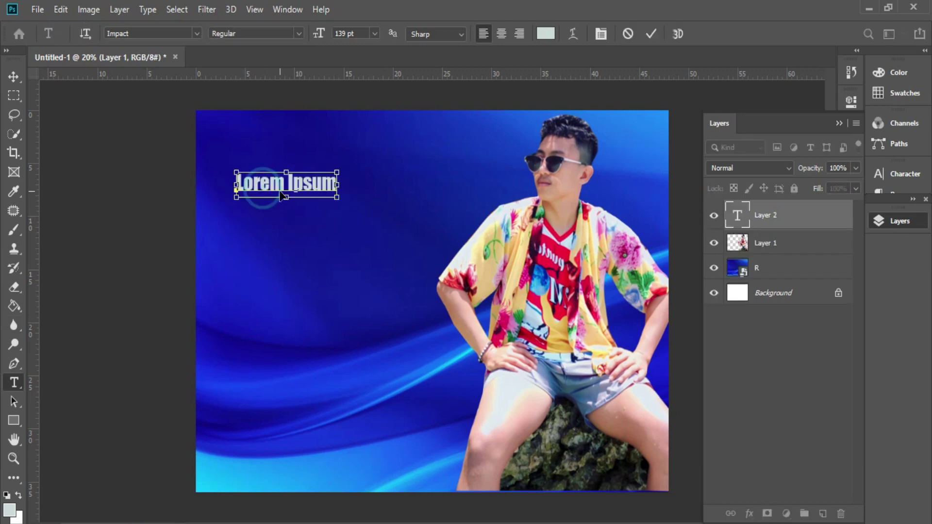
click(546, 33)
drag(583, 261, 571, 233)
click(879, 226)
triple_click(303, 185)
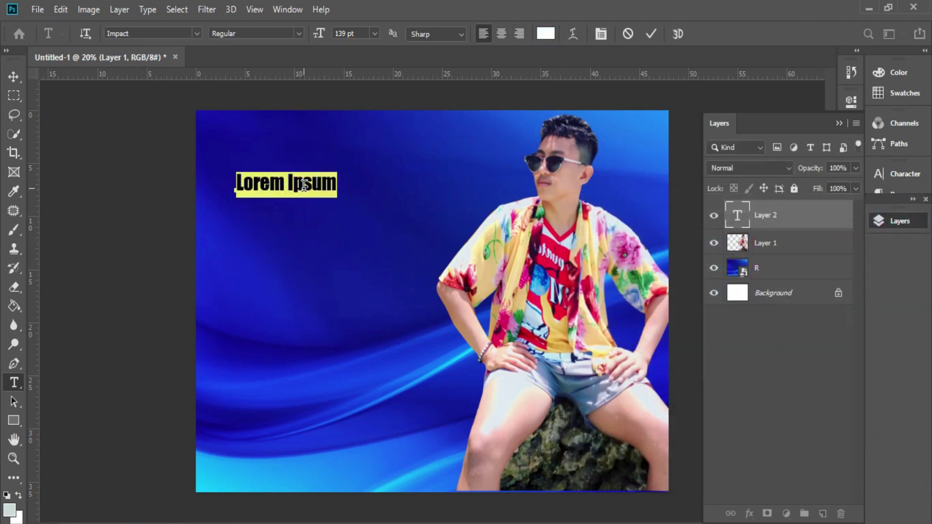
text(HAPP)
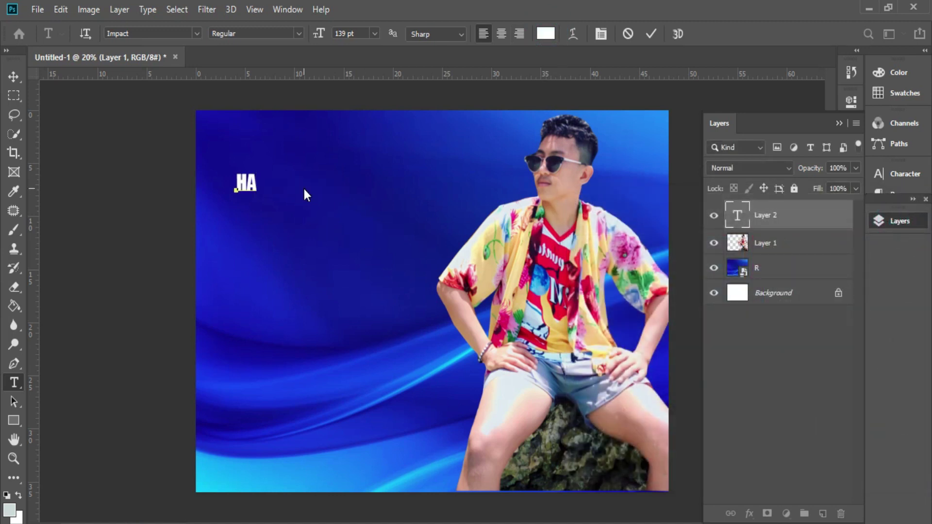
key(BackSpace)
key(BackSpace)
key(BackSpace)
key(BackSpace)
text(Happy 2)
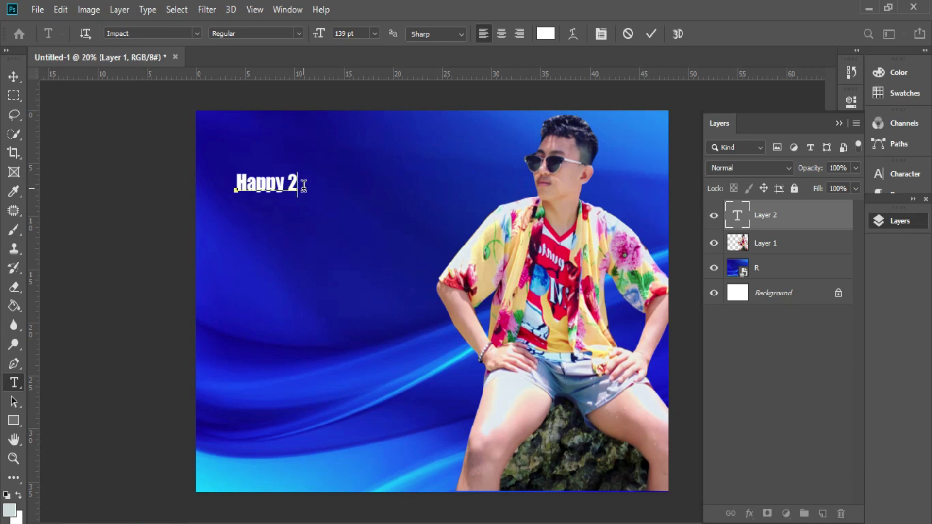
key(ctrl+a)
key(BackSpace)
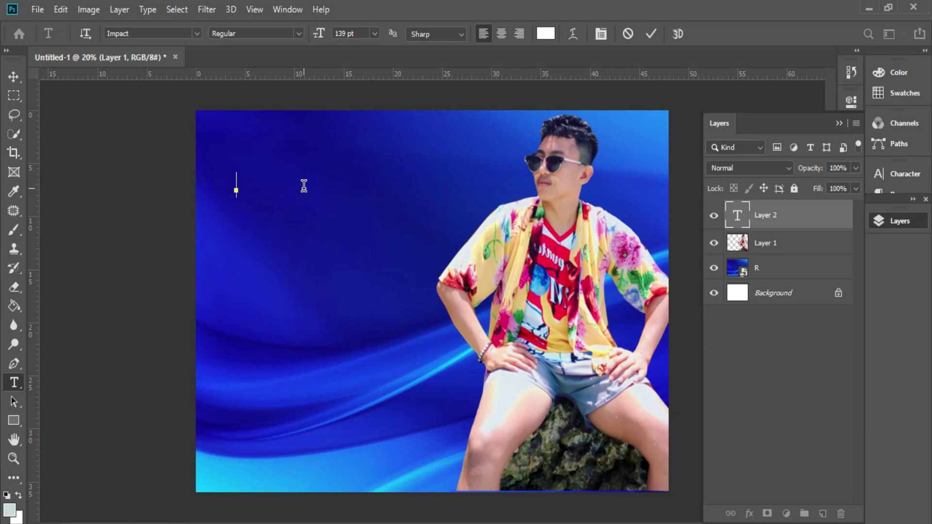
Step: Enter "December 31,2023" as the text and scale it down to about half size near the canvas's left edge
text(December 31,2023)
key(ctrl+Return)
key(ctrl+t)
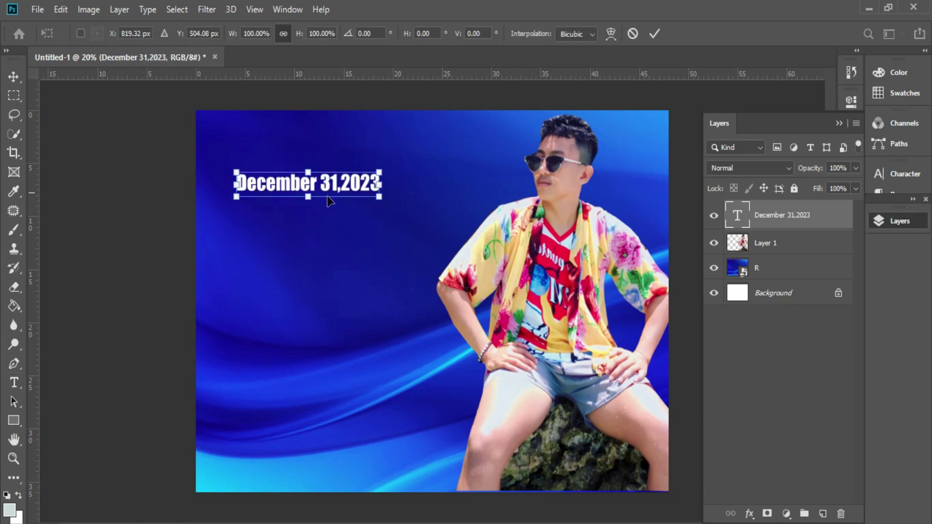
drag(384, 187, 312, 182)
drag(287, 187, 333, 187)
scroll(237, 155, up, 1)
scroll(237, 154, up, 5)
key(Return)
Step: Draw a 100 × 100 px rectangle with white fill (ffffff) just below the date text
click(14, 420)
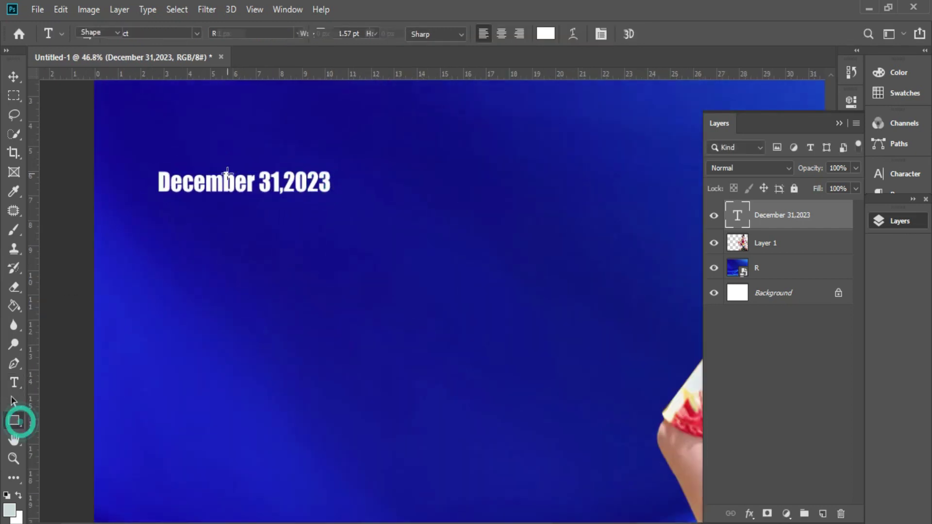
click(153, 33)
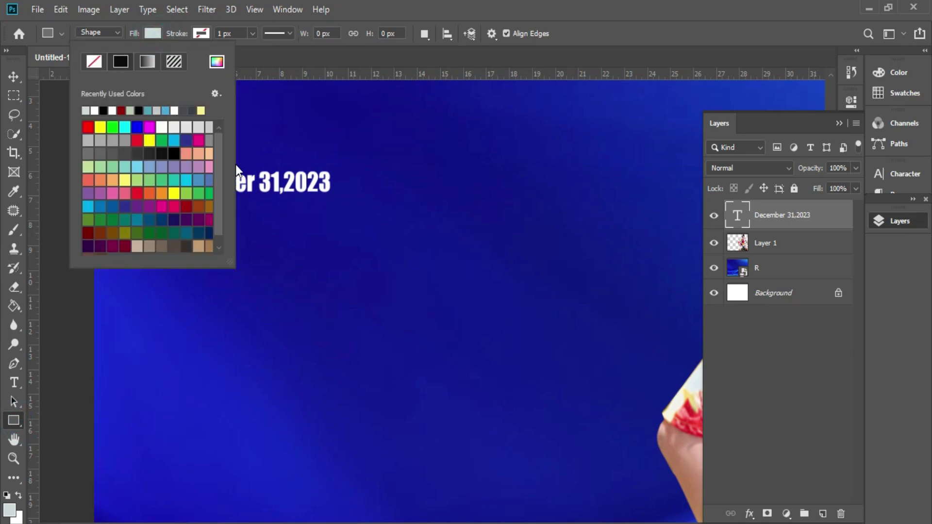
click(217, 62)
text(ffffff)
click(881, 226)
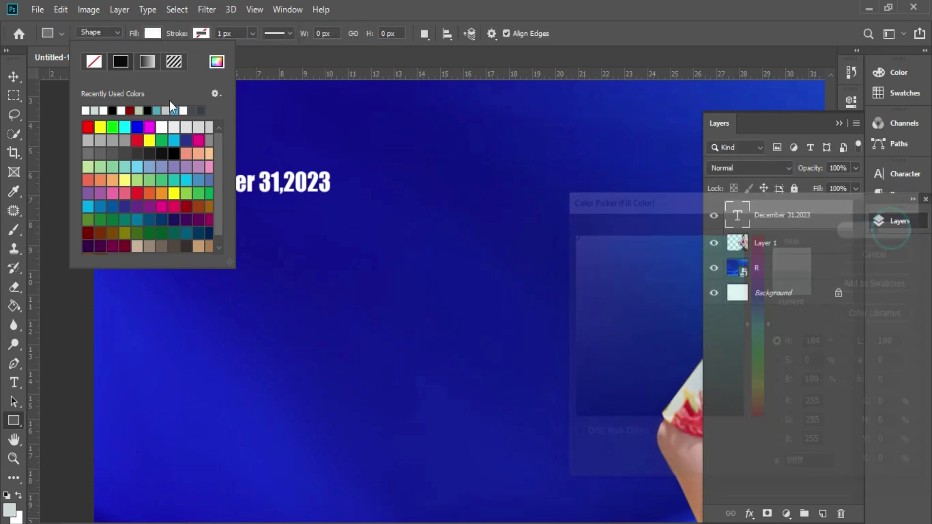
click(267, 200)
click(266, 200)
click(444, 213)
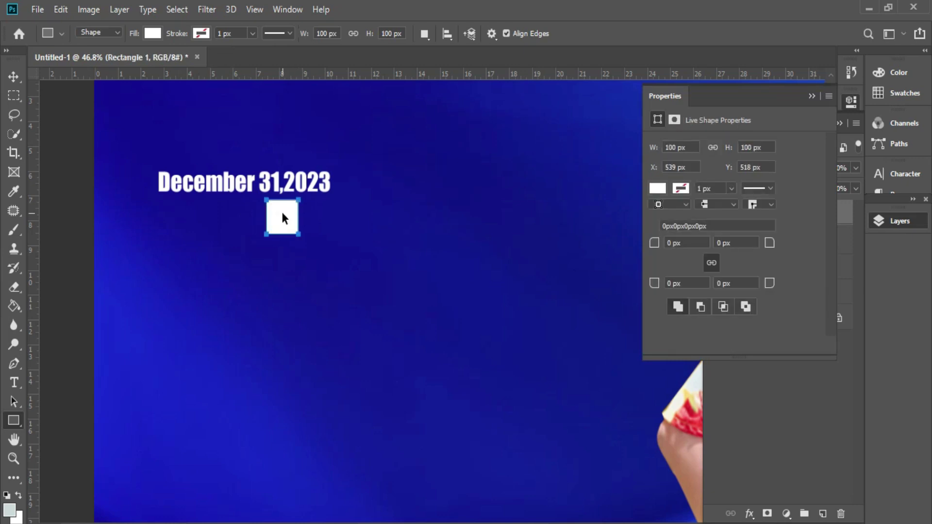
Step: Transform the white square into a bar about 1377 px wide and 30 px high, starting at the date text's left edge
key(ctrl+alt+t)
mouse_move(282, 218)
mouse_down()
mouse_move(145, 217)
mouse_move(176, 226)
mouse_move(172, 199)
mouse_move(173, 213)
mouse_move(598, 199)
mouse_up()
alt+scroll(508, 208, down, 3)
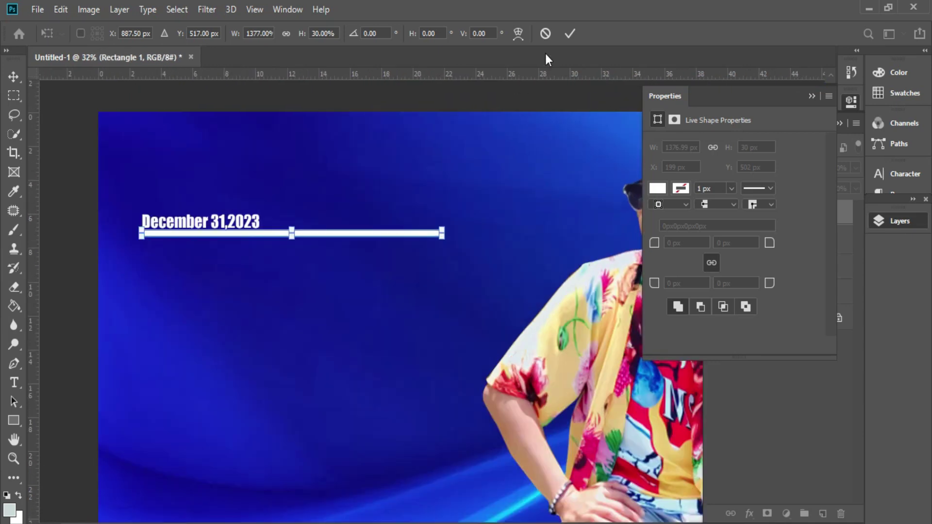
click(571, 34)
Step: Nudge the white bar down 9 px to leave a gap beneath the date text
alt+scroll(215, 202, up, 3)
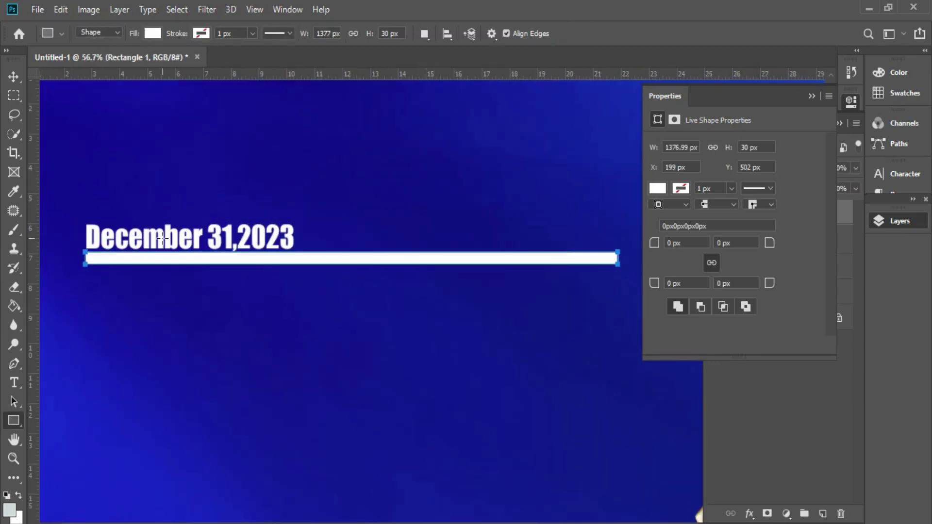
key(v)
key(Down)
key(Down)
key(Down)
key(Down)
key(Down)
key(Down)
key(Down)
key(Down)
key(Down)
alt+scroll(204, 306, down, 3)
alt+scroll(267, 294, up, 2)
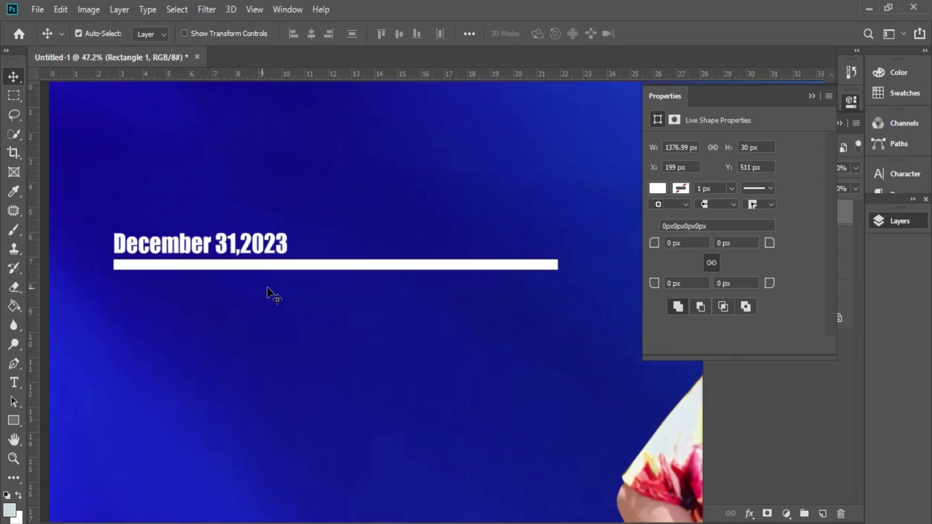
Step: Duplicate the white bar lower on the canvas, at about X 203 px and Y 875 px, and collapse the shape properties
alt+drag(319, 267, 324, 391)
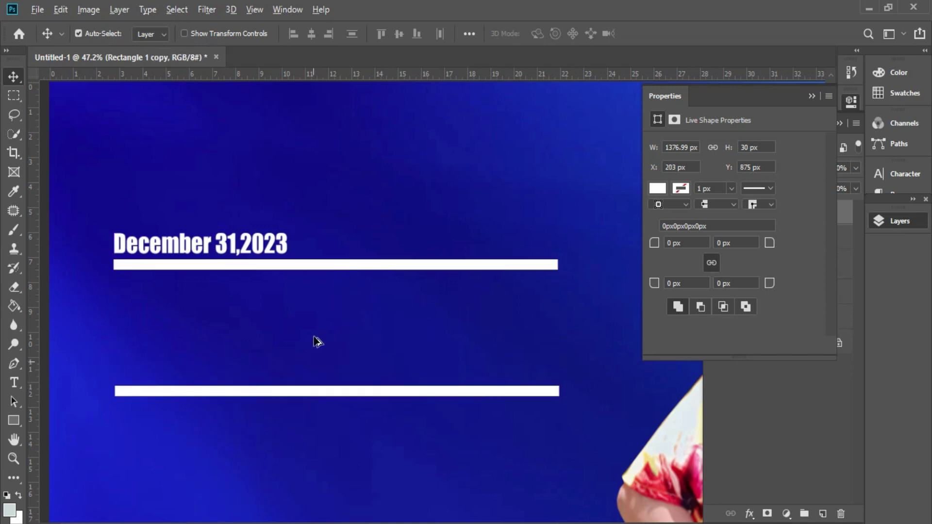
alt+scroll(316, 341, down, 5)
alt+scroll(284, 263, up, 3)
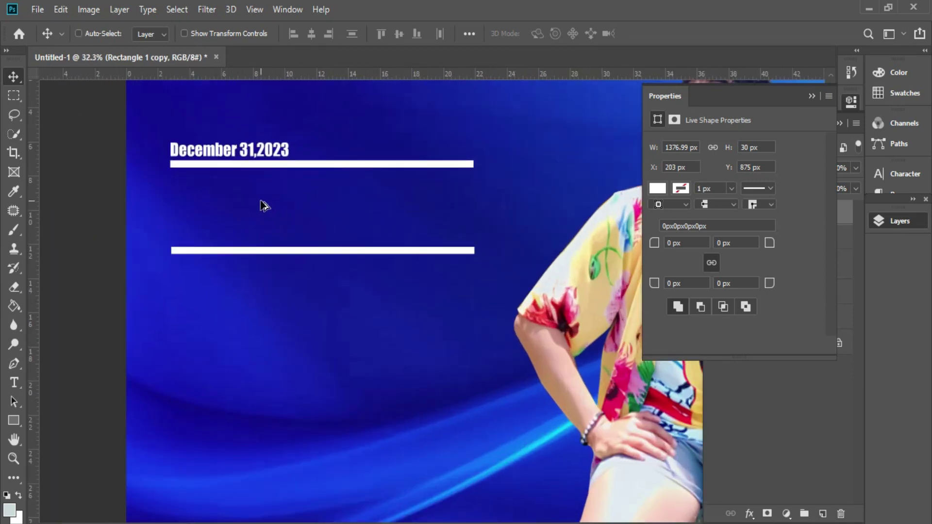
click(812, 96)
key(t)
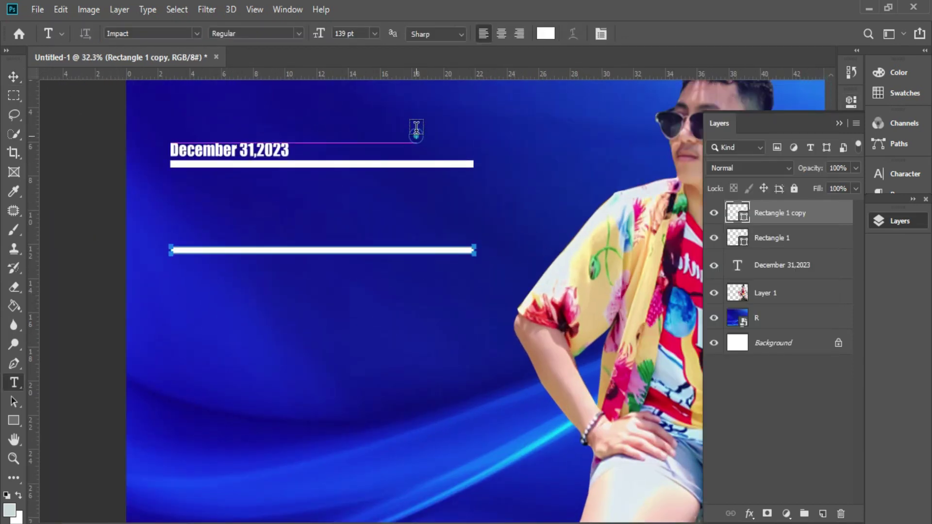
click(416, 138)
click(628, 34)
click(529, 181)
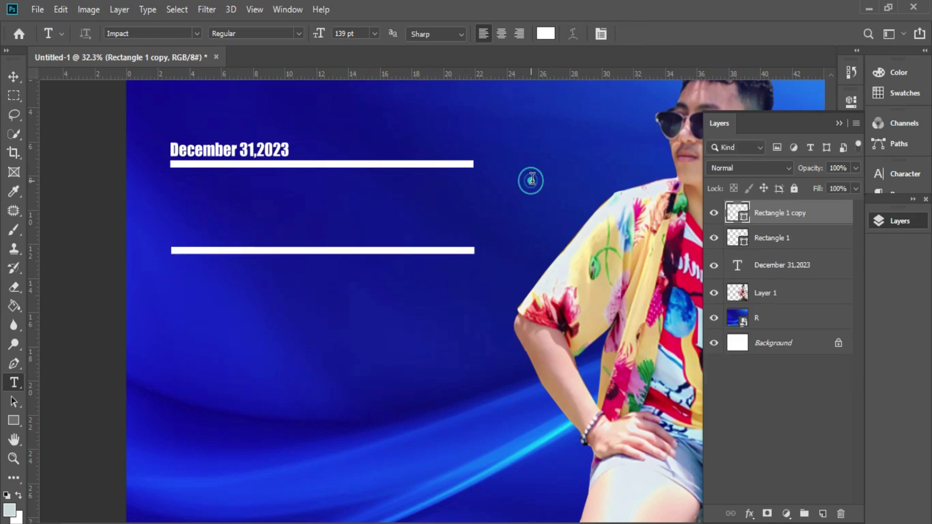
ctrl+click(566, 211)
Step: Add a text line below the lower bar in the De Latto font and enter the name for the poster title
ctrl+drag(326, 325, 327, 328)
key(ctrl+a)
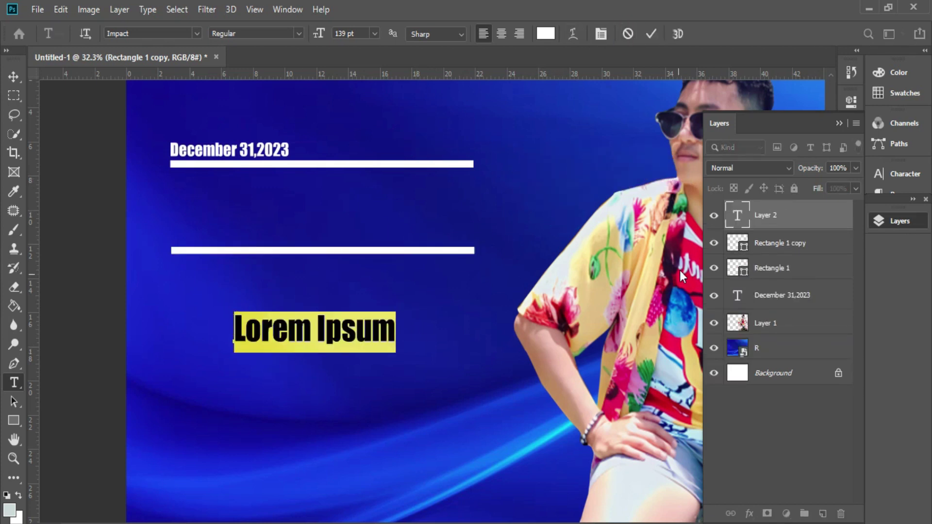
click(196, 33)
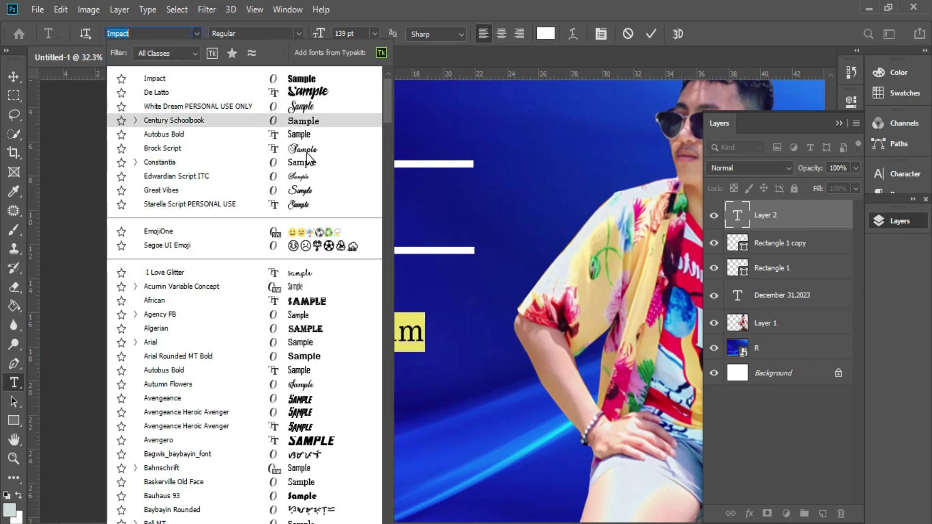
click(325, 92)
click(331, 324)
key(ctrl+a)
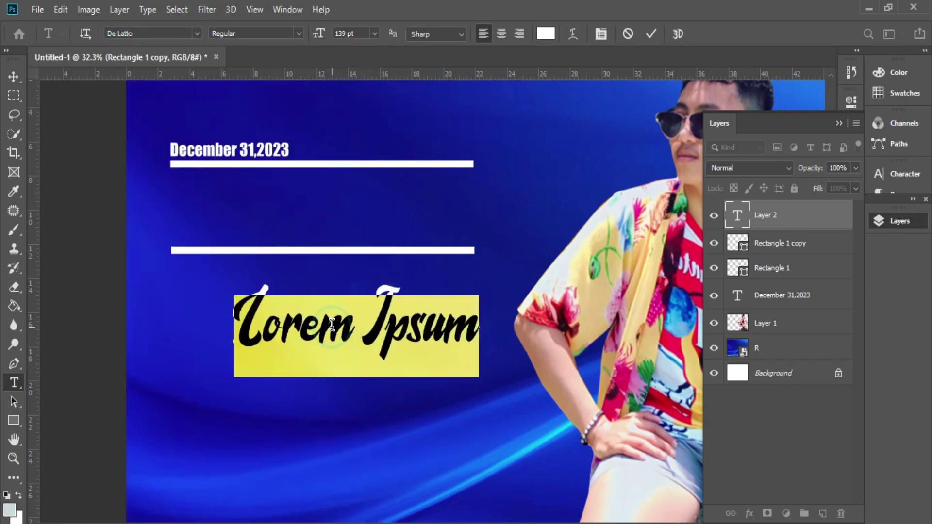
text(Jameson)
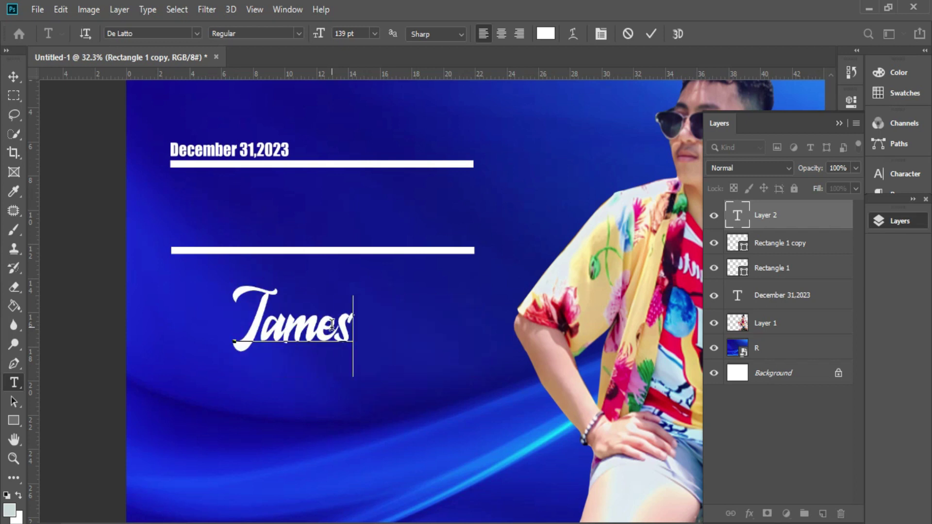
key(ctrl+Return)
Step: Scale the name text up proportionally to about 321 pt and place it across the two white bars
key(ctrl+t)
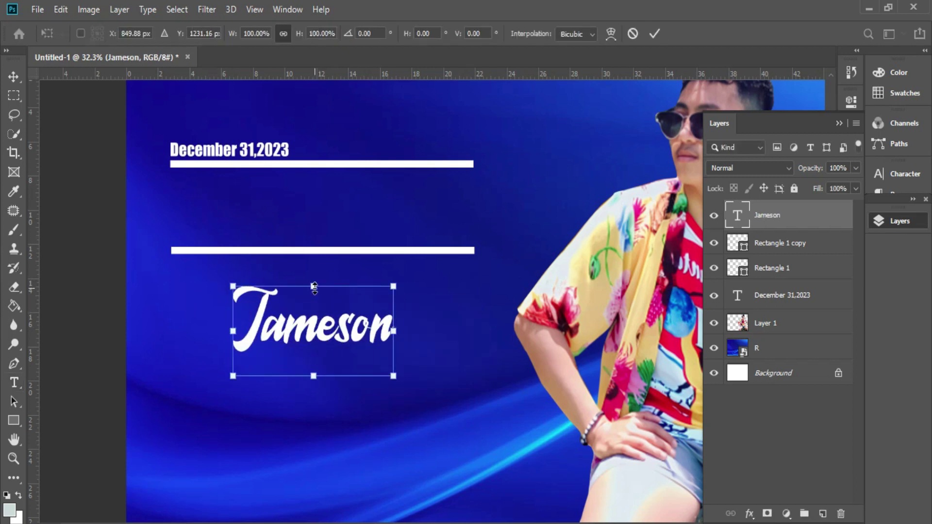
drag(315, 287, 313, 168)
drag(301, 266, 315, 246)
key(Return)
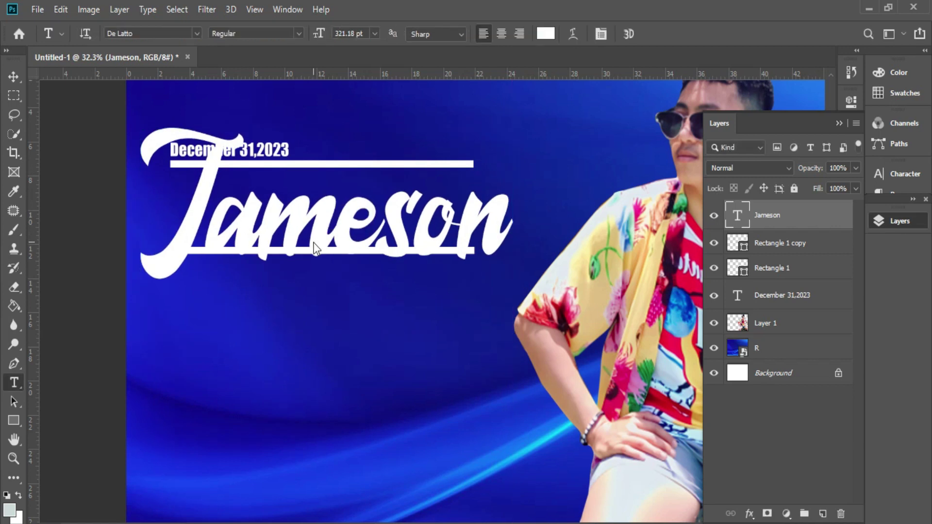
Step: Recolour the name text with the blue 0811db sampled from the background
double_click(450, 218)
click(546, 33)
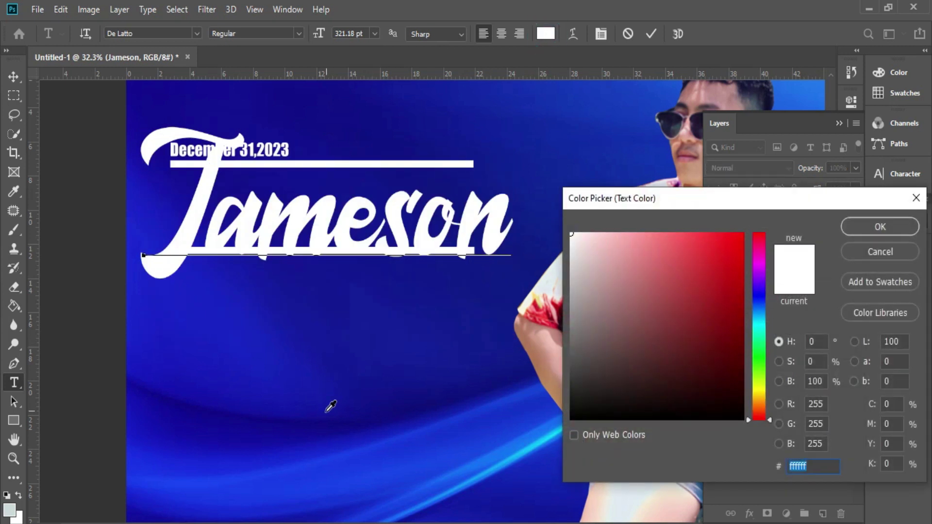
click(327, 391)
click(738, 259)
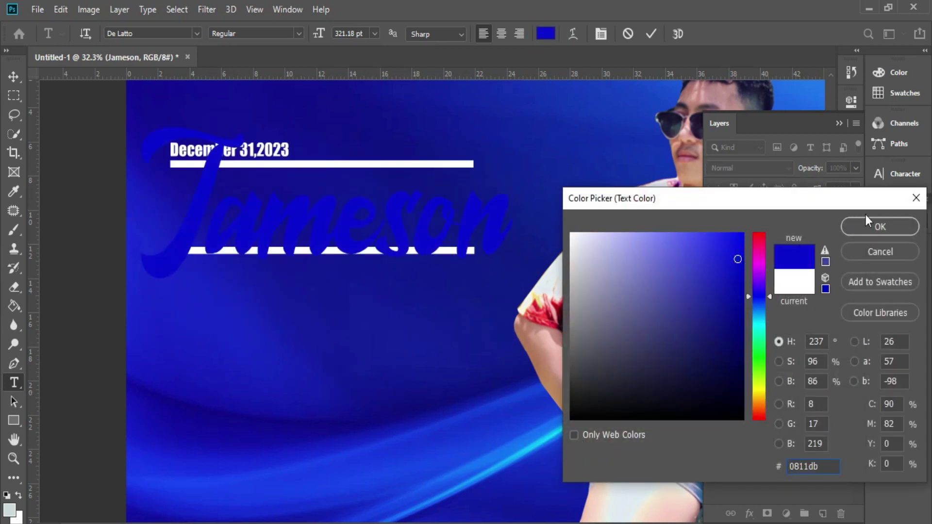
click(879, 226)
Step: Give the name text a 9 px white outside stroke and a white outer glow with a reduced spread
right_click(794, 200)
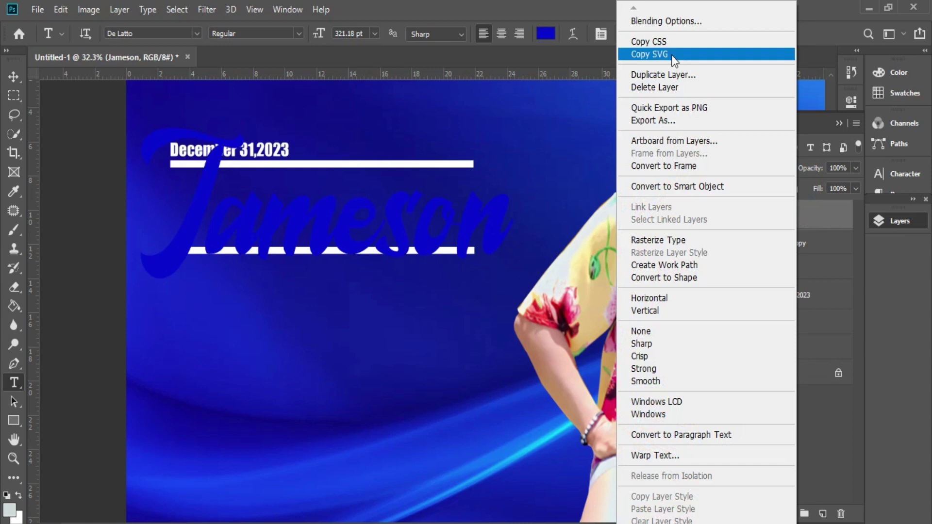
click(684, 24)
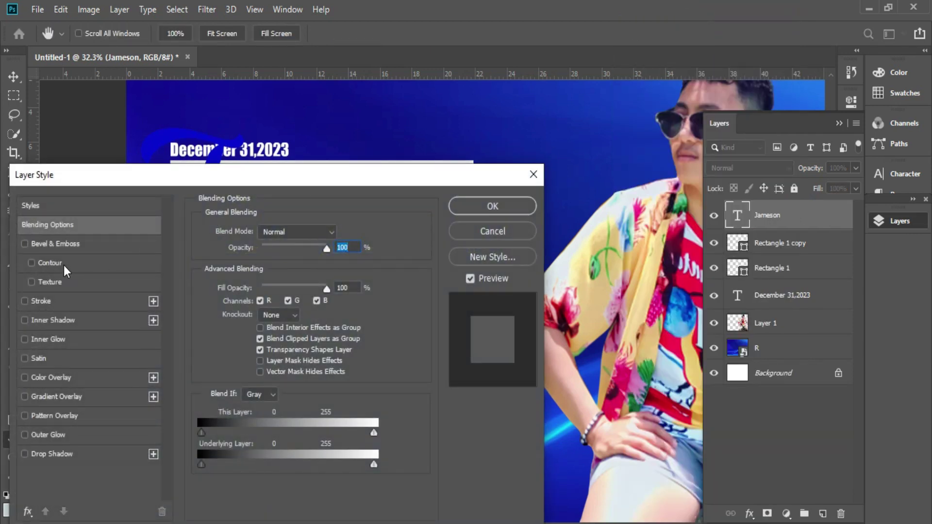
click(43, 301)
drag(293, 171, 509, 239)
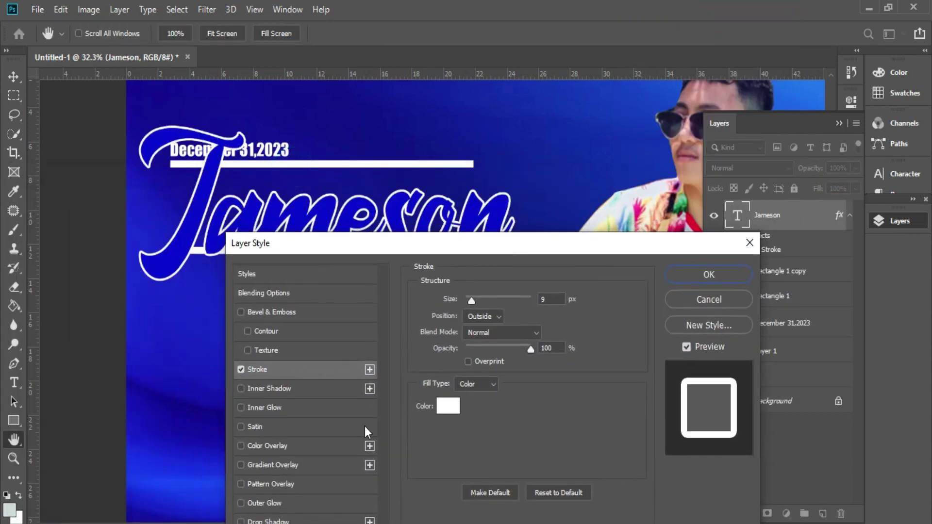
click(278, 504)
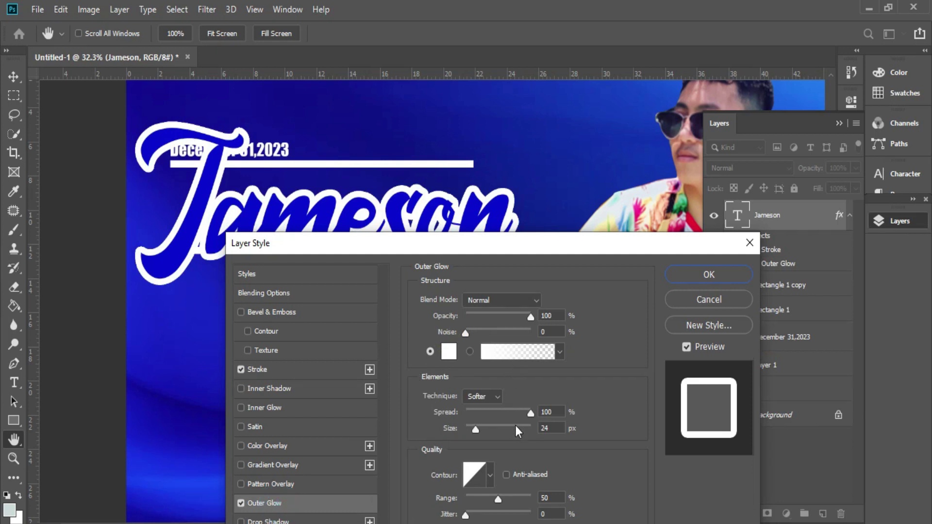
drag(529, 412, 482, 429)
Step: Add a black Multiply drop shadow to the name text, adjust its distance and spread, and apply the layer style
click(267, 521)
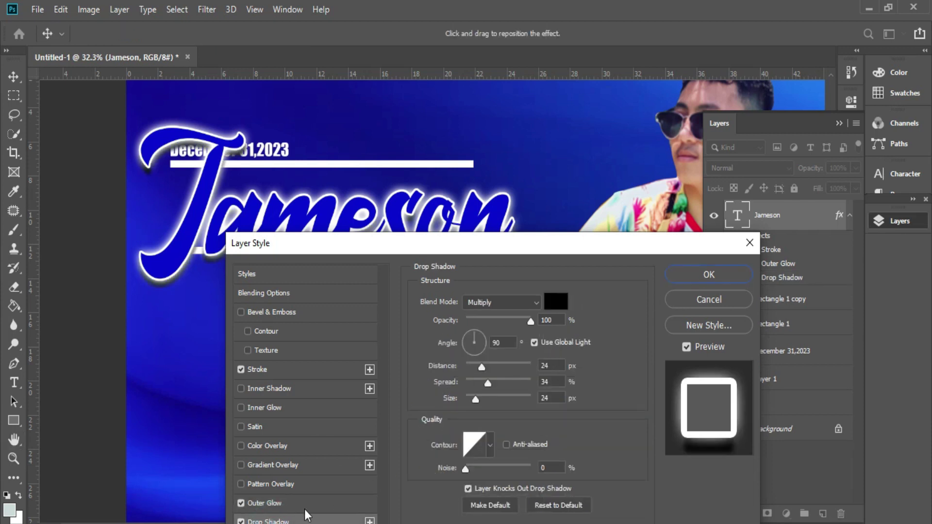
mouse_move(481, 367)
mouse_down()
mouse_move(470, 366)
mouse_move(484, 367)
mouse_move(486, 382)
mouse_move(475, 383)
mouse_up()
click(685, 274)
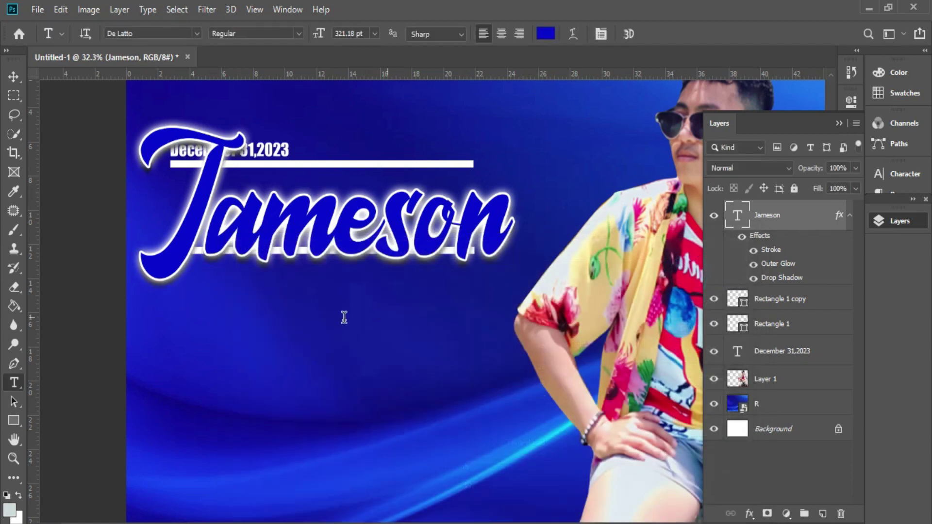
Step: Widen the lower white bar (Rectangle 1 copy) to 117.36%, extending its right end past the name text
click(791, 303)
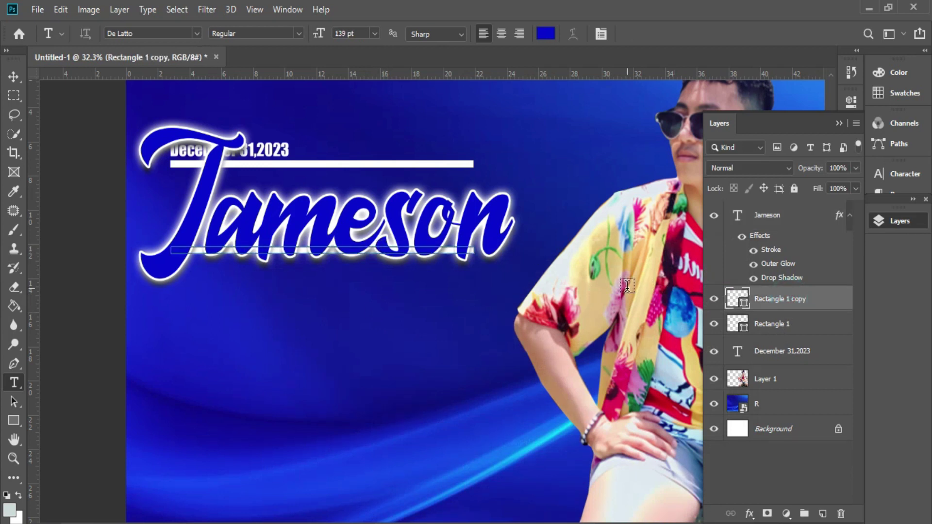
key(ctrl+t)
drag(476, 249, 528, 248)
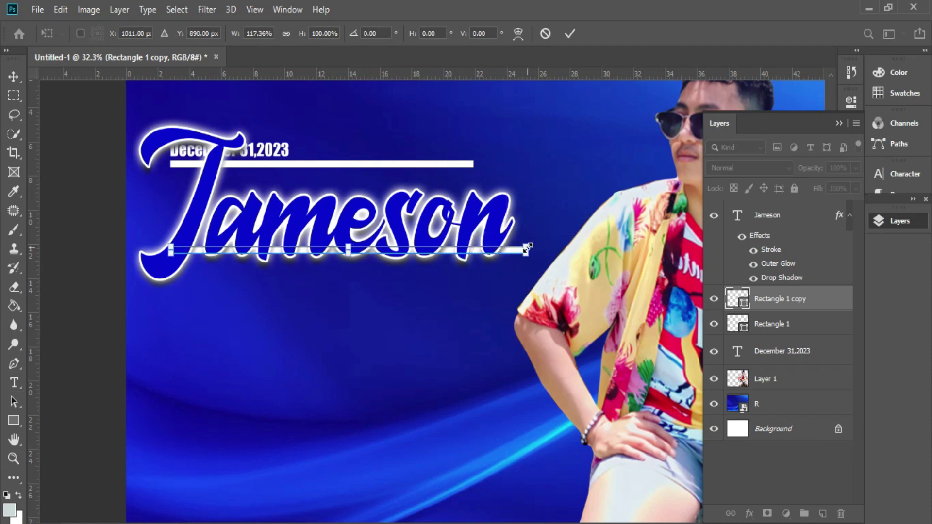
key(Return)
Step: Move the upper bar (Rectangle 1) down to Y 600 px and widen it to 117.36% to match the lower bar
key(t)
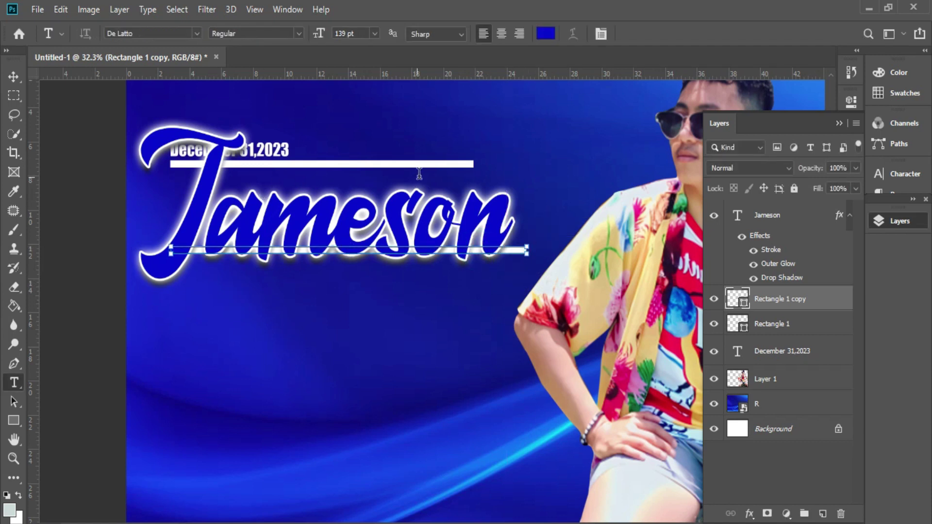
click(797, 326)
key(ctrl+t)
drag(454, 170, 528, 181)
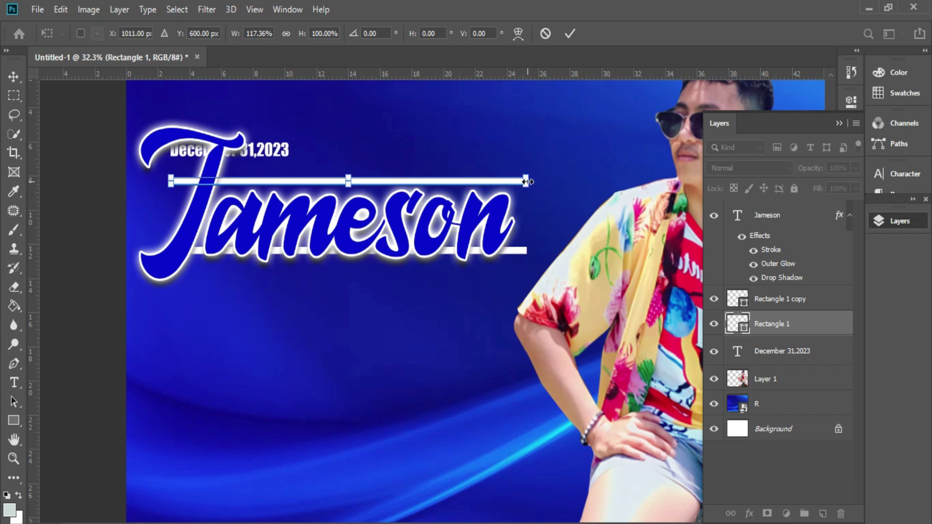
key(Return)
Step: Move the date text to sit just above the right end of the upper white bar
key(t)
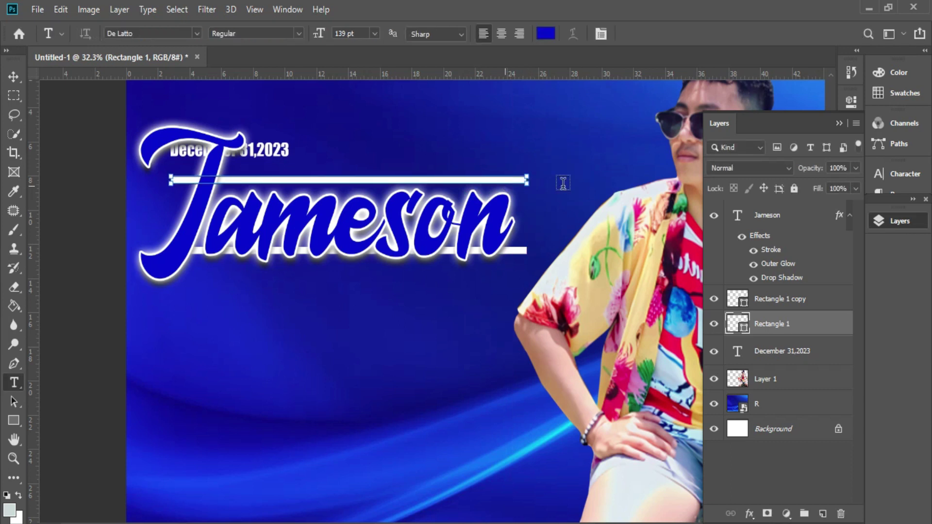
click(793, 349)
key(ctrl+t)
drag(275, 152, 507, 160)
key(Return)
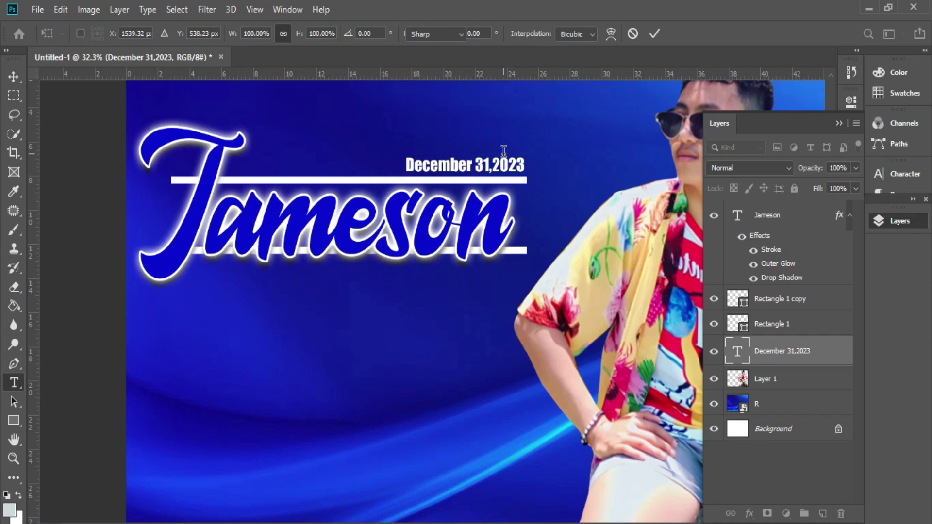
Step: Duplicate the lower white bar three times, stacking the copies closely beneath it with narrow gaps
key(t)
scroll(403, 237, down, 3)
scroll(316, 293, up, 3)
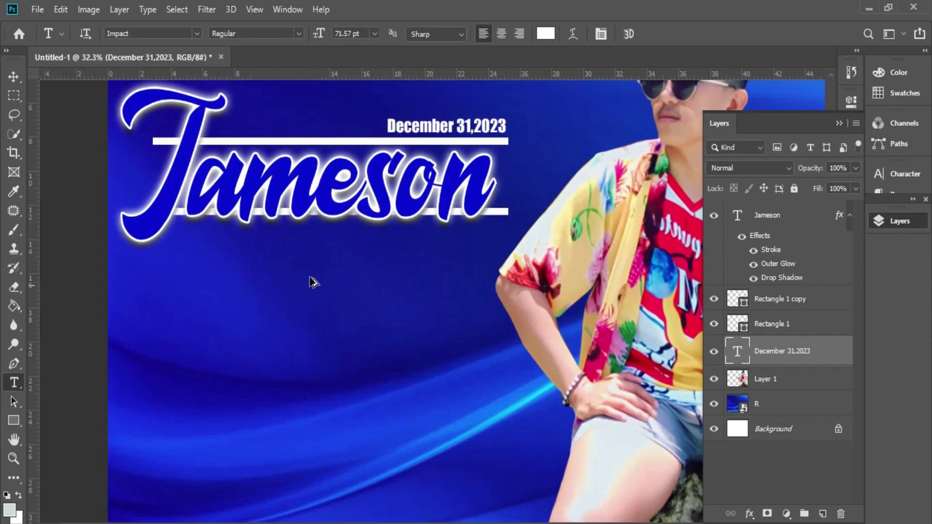
key(v)
drag(500, 214, 505, 254)
scroll(501, 232, up, 2)
scroll(505, 255, down, 3)
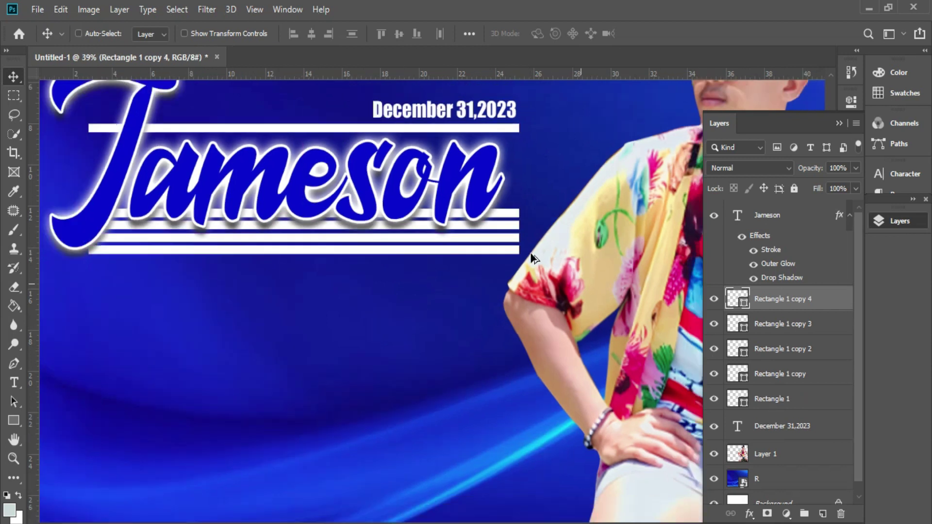
Step: Add the white Impact text "turns" at 139 pt and place it just beneath the stacked white bars
scroll(340, 278, up, 1)
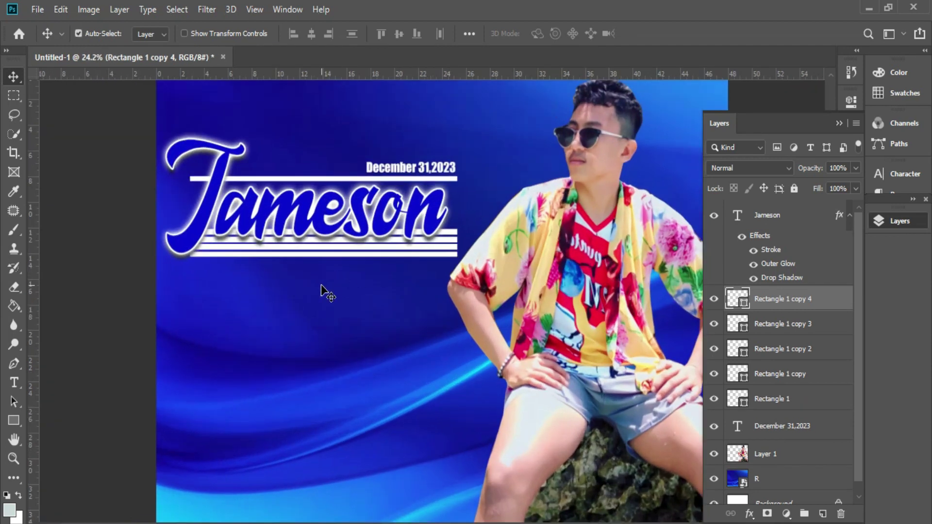
key(t)
click(280, 344)
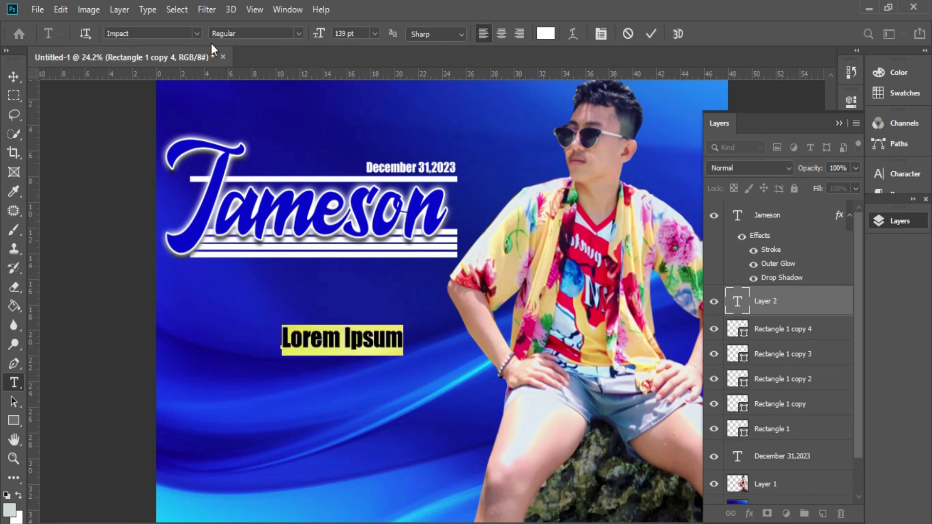
text(turns)
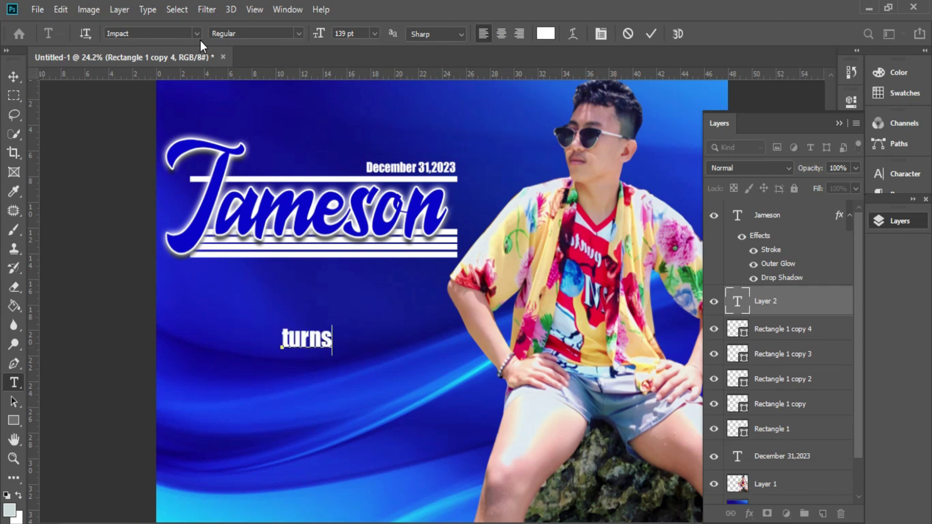
key(ctrl+Return)
key(ctrl+t)
drag(321, 353, 313, 288)
Step: Duplicate the styled name title below the original and change the copy's text to "21"
key(t)
click(321, 212)
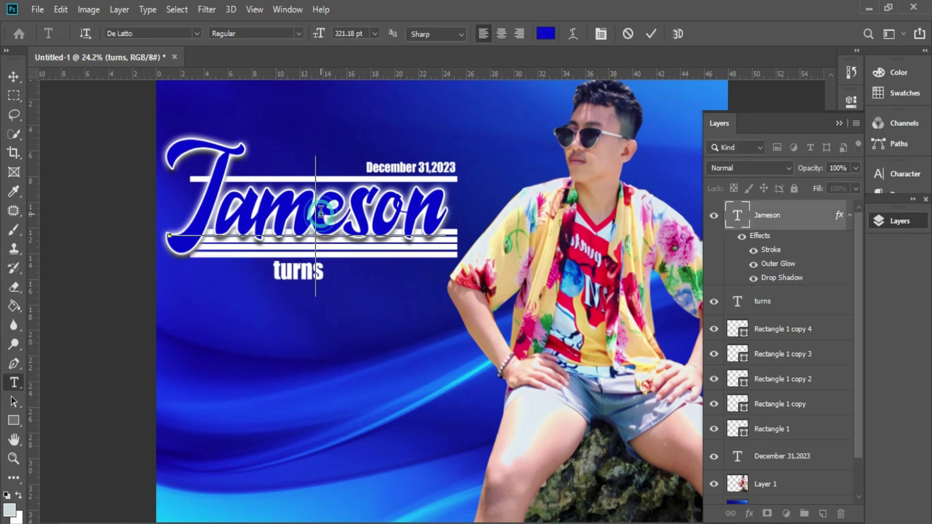
drag(321, 212, 359, 333)
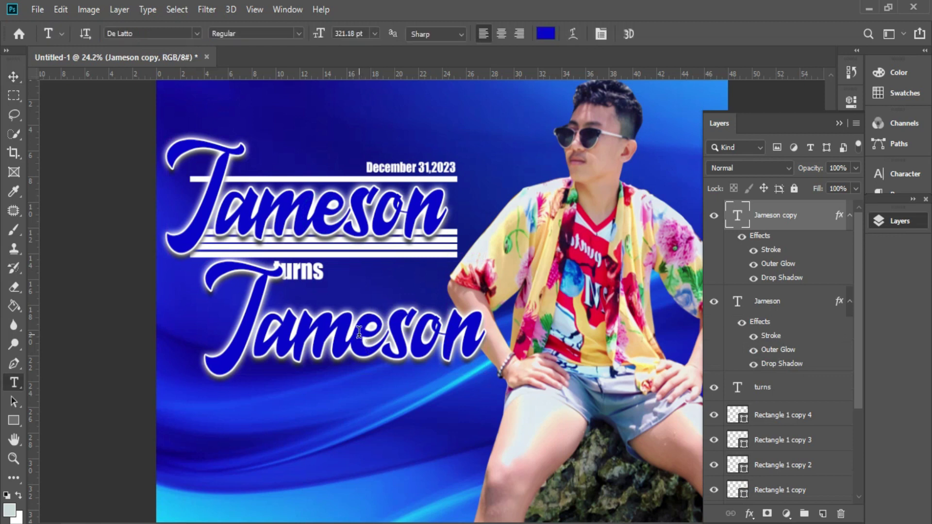
double_click(359, 333)
text(21)
key(ctrl+Return)
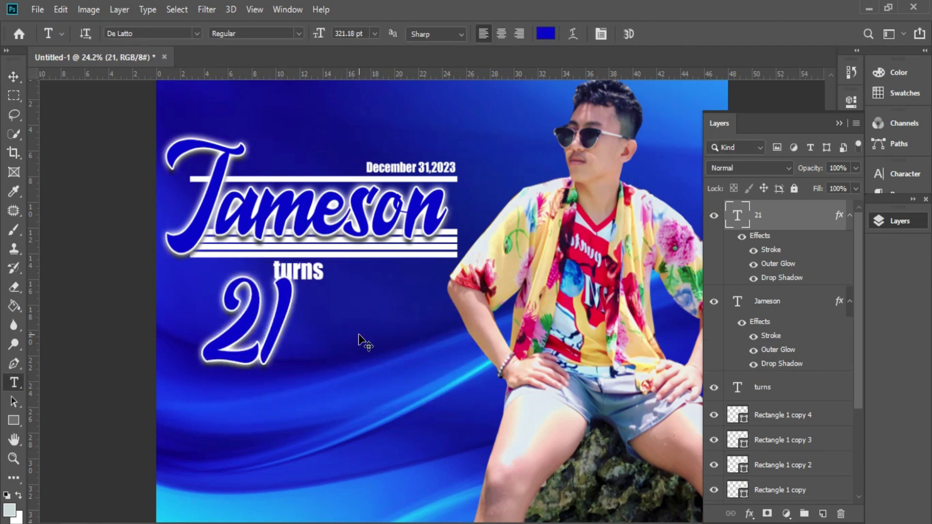
Step: Enlarge the "21" text to 130.06% and place it beside "turns", directly below the white bars
key(ctrl+t)
drag(262, 324, 380, 295)
drag(393, 393, 420, 426)
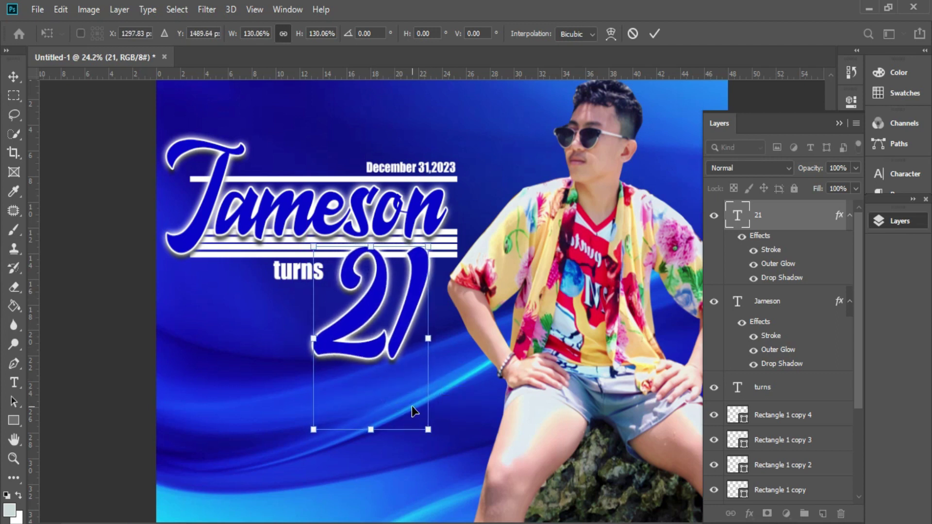
key(Return)
drag(410, 327, 406, 325)
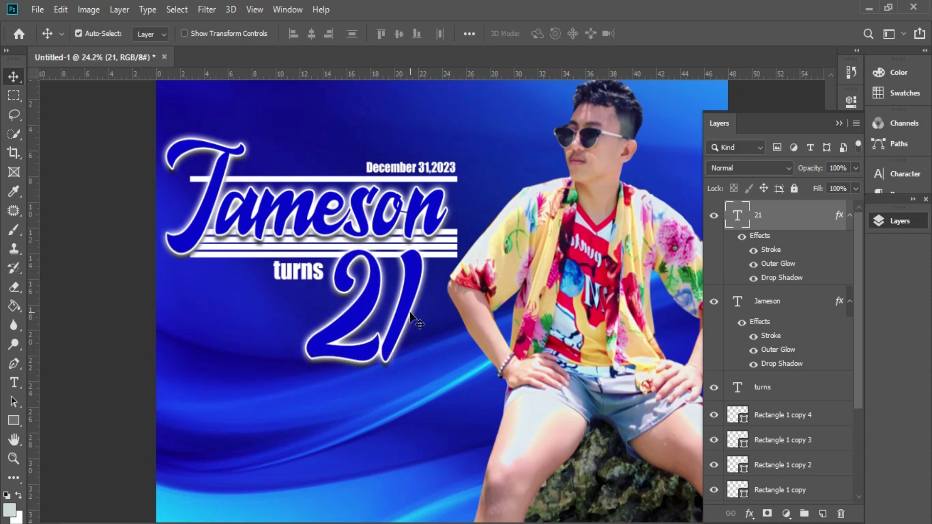
Step: Duplicate the seated man's layer onto the poster's left side and flip the copy horizontally
scroll(410, 317, down, 3)
right_click(519, 272)
click(530, 276)
drag(421, 302, 362, 330)
key(ctrl+t)
right_click(357, 327)
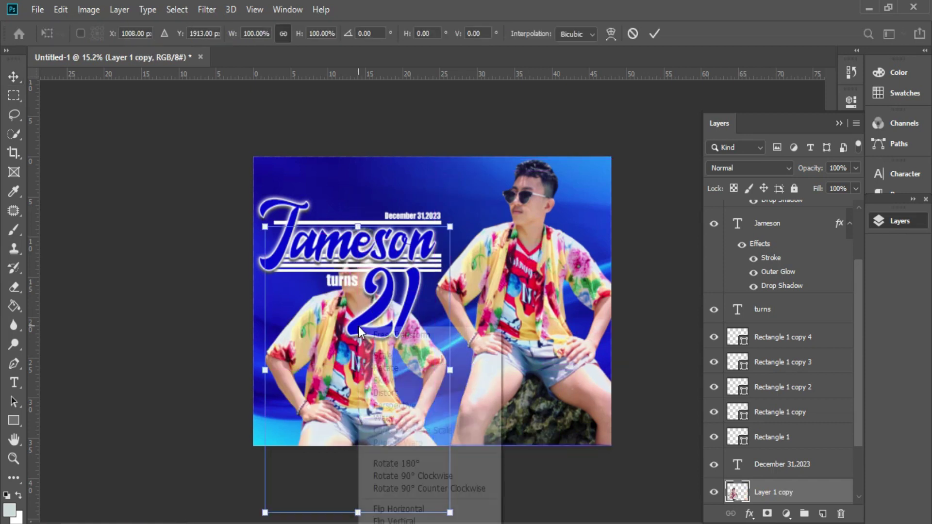
click(432, 503)
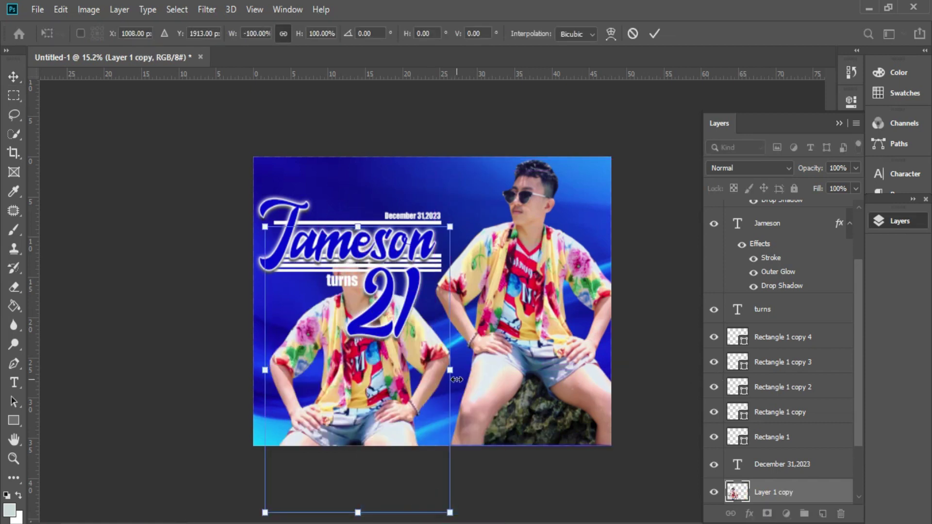
key(Return)
Step: Fade the mirrored man copy to 30% opacity and enlarge it behind the title text, up to the poster's top left
right_click(763, 493)
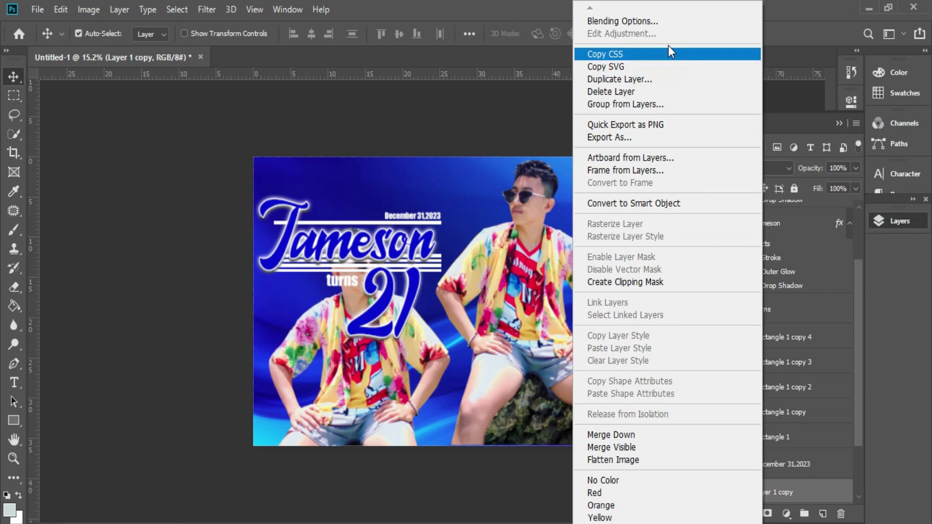
click(663, 26)
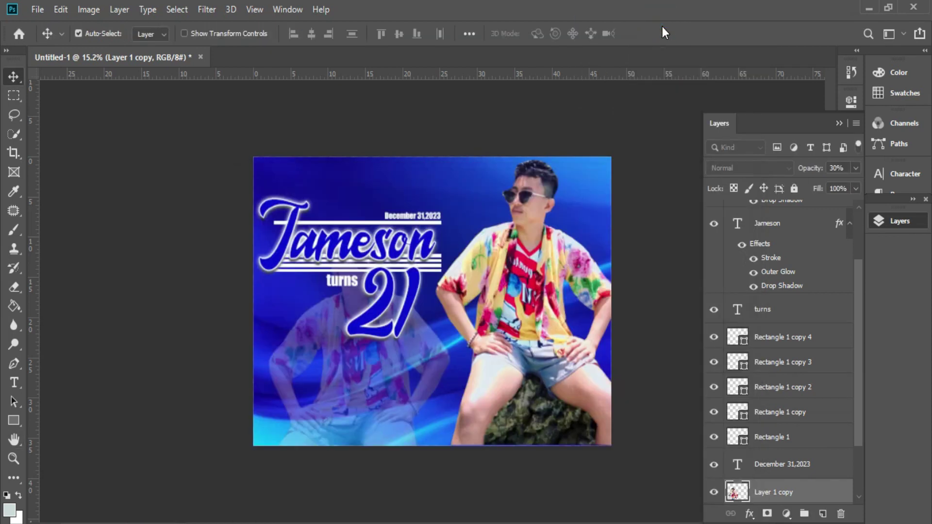
key(ctrl+t)
drag(343, 344, 319, 213)
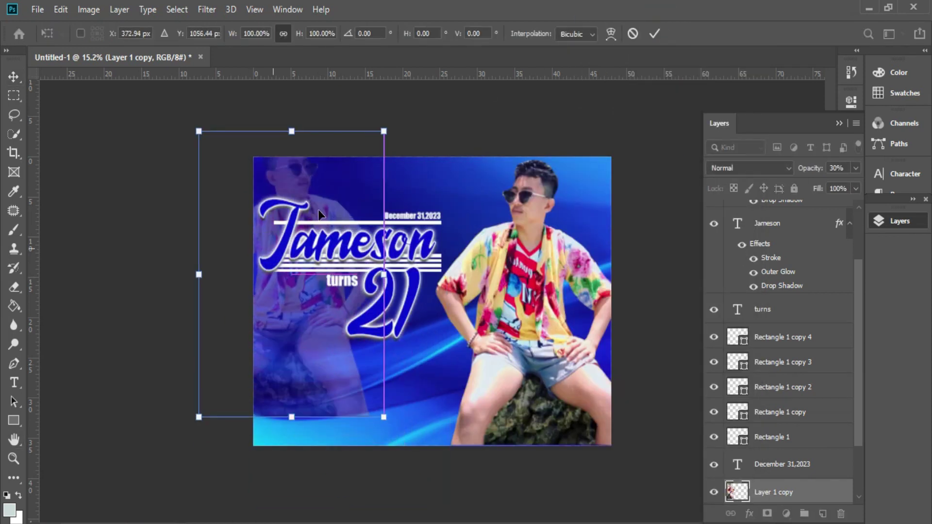
drag(381, 122, 432, 56)
mouse_move(381, 245)
mouse_down()
mouse_move(389, 292)
mouse_move(383, 260)
mouse_up()
key(Return)
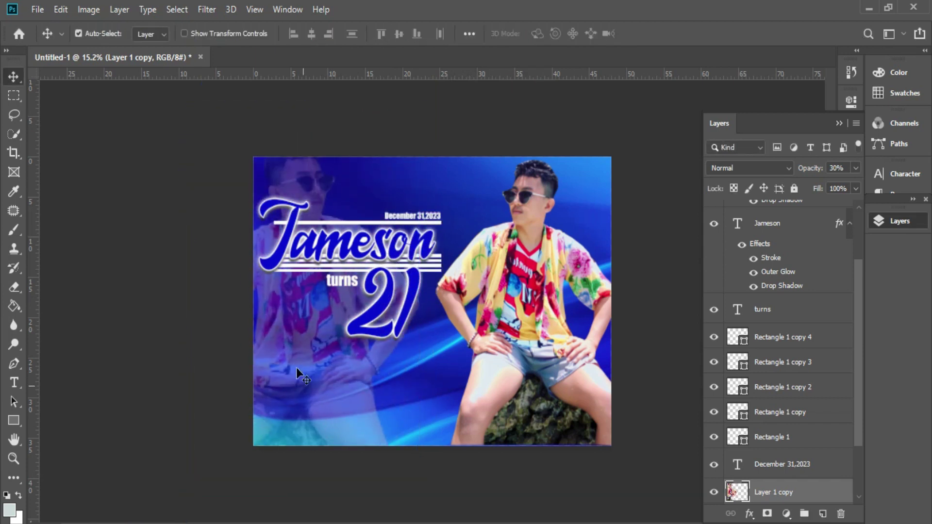
Step: Draw a white rounded rectangle about 476 by 726 px with a 10 px radius in the poster's lower-left corner
click(18, 423)
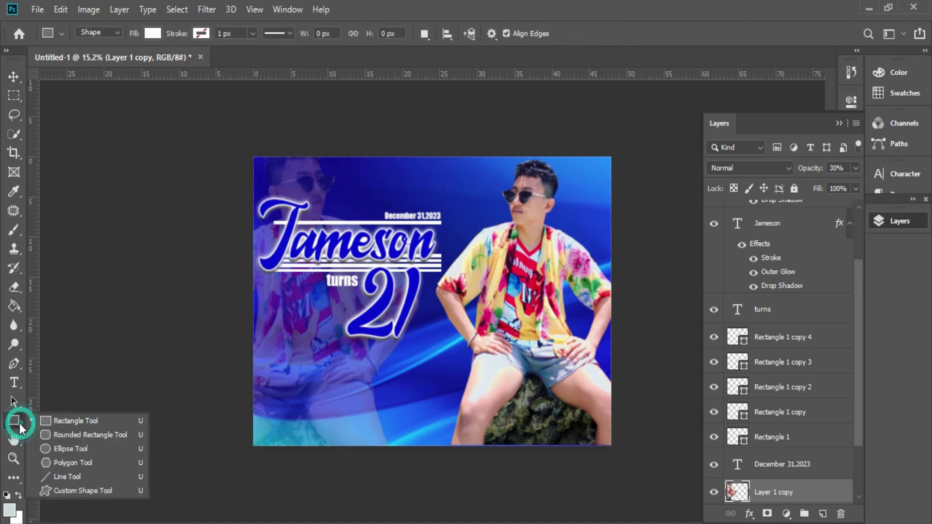
click(70, 433)
scroll(264, 369, up, 5)
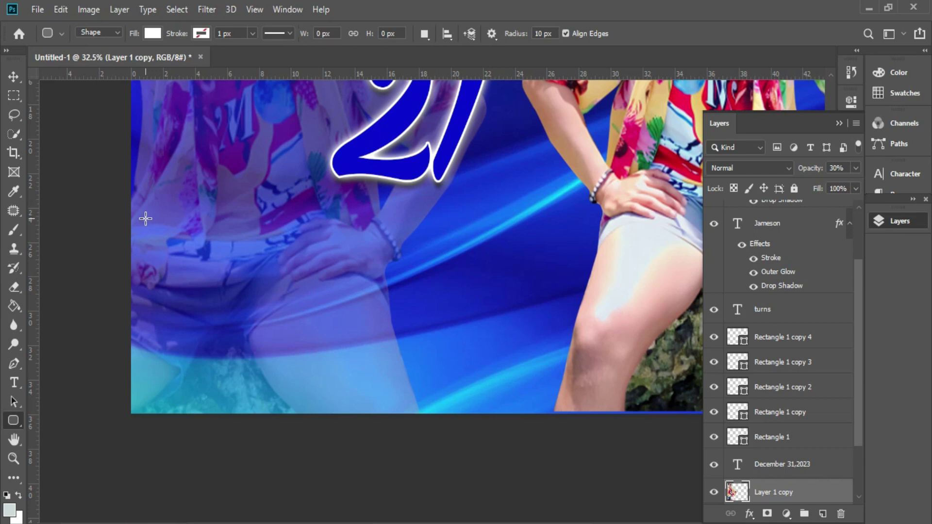
drag(147, 220, 253, 392)
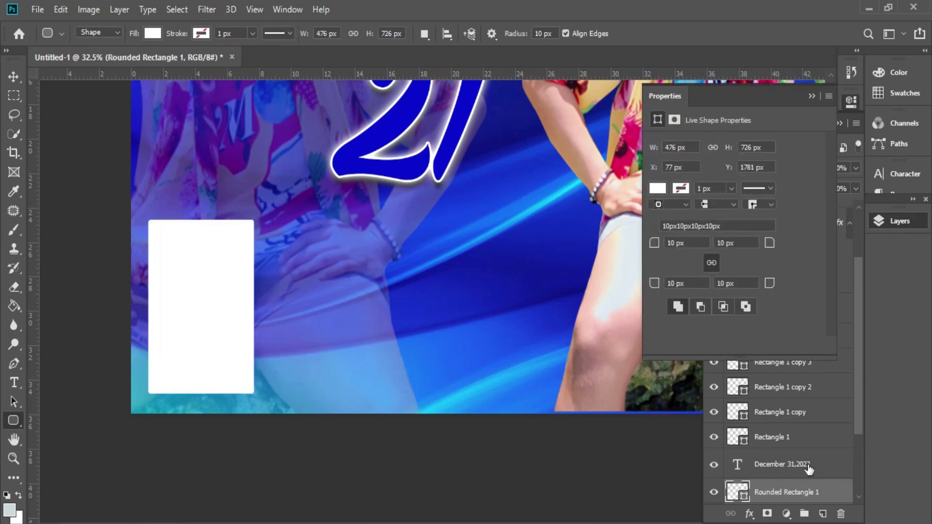
click(812, 95)
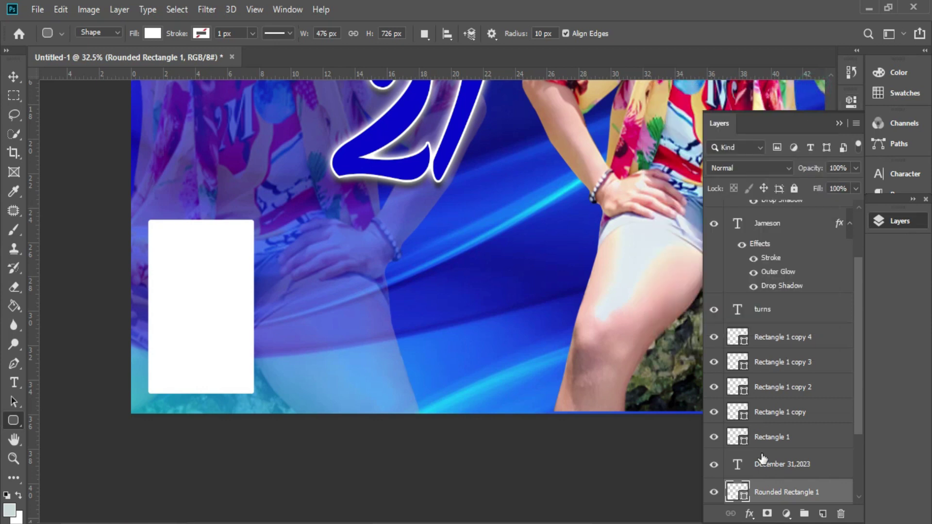
Step: Give the rounded rectangle an 18 px blue outside stroke and duplicate it twice to form an evenly spaced row of three frames
right_click(764, 494)
click(603, 22)
click(258, 301)
click(450, 336)
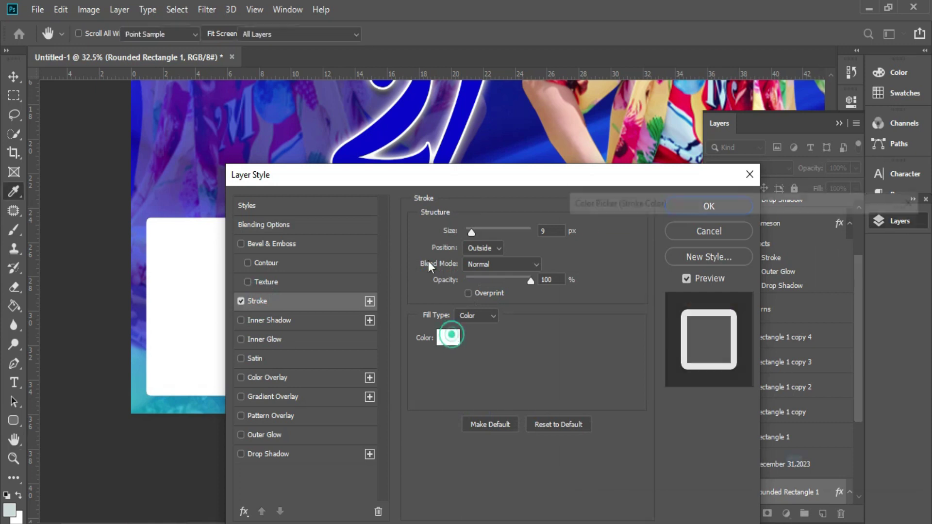
click(739, 260)
click(860, 225)
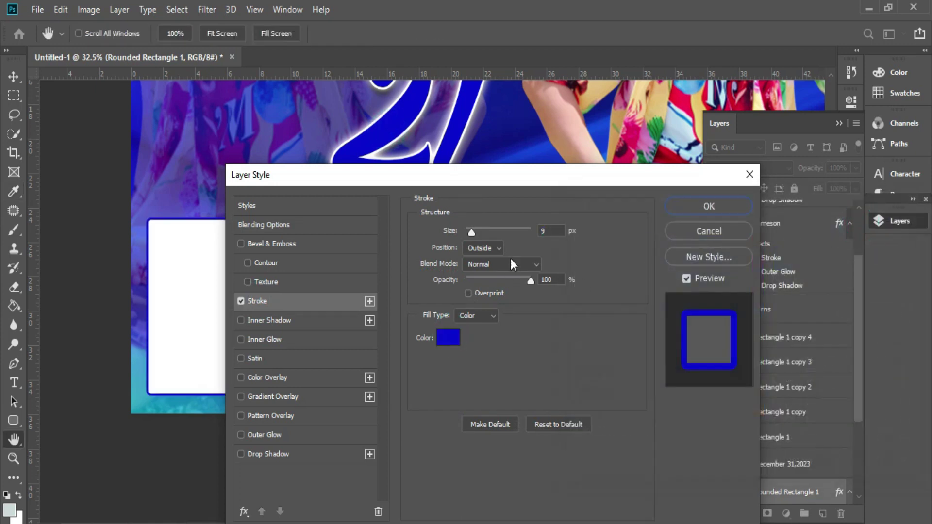
click(474, 232)
click(698, 207)
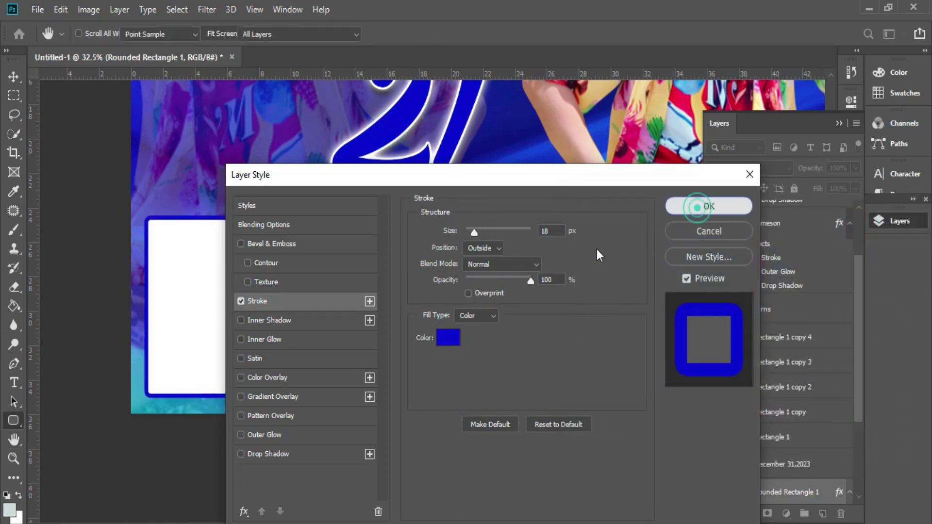
drag(216, 272, 438, 283)
drag(380, 312, 434, 298)
right_click(203, 281)
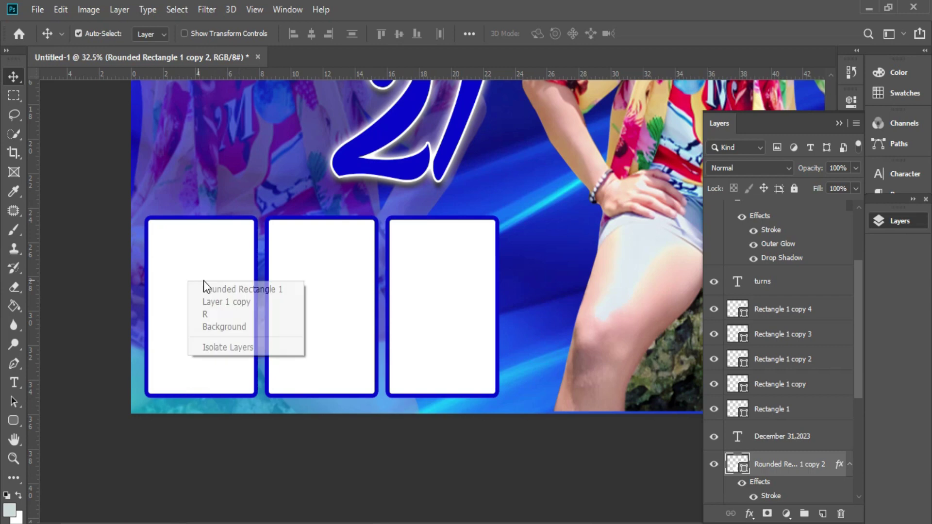
click(204, 286)
click(37, 9)
click(72, 290)
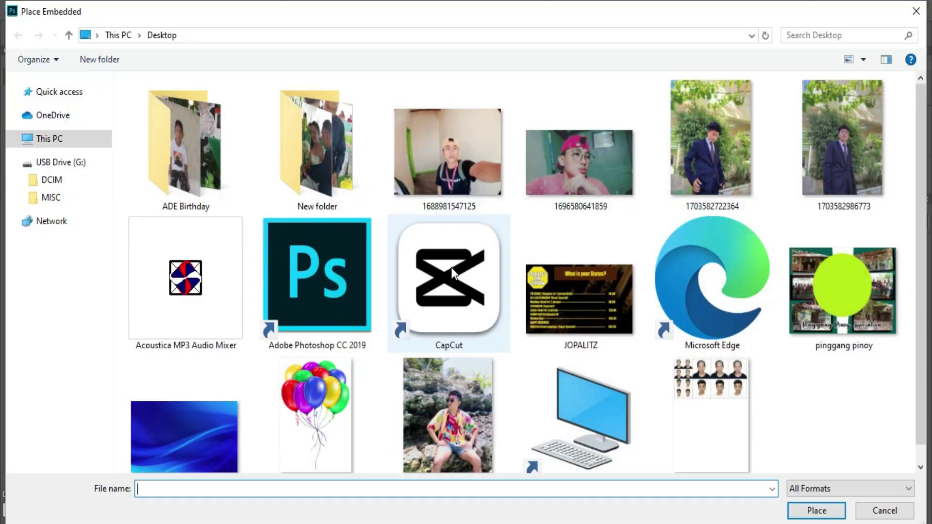
double_click(462, 170)
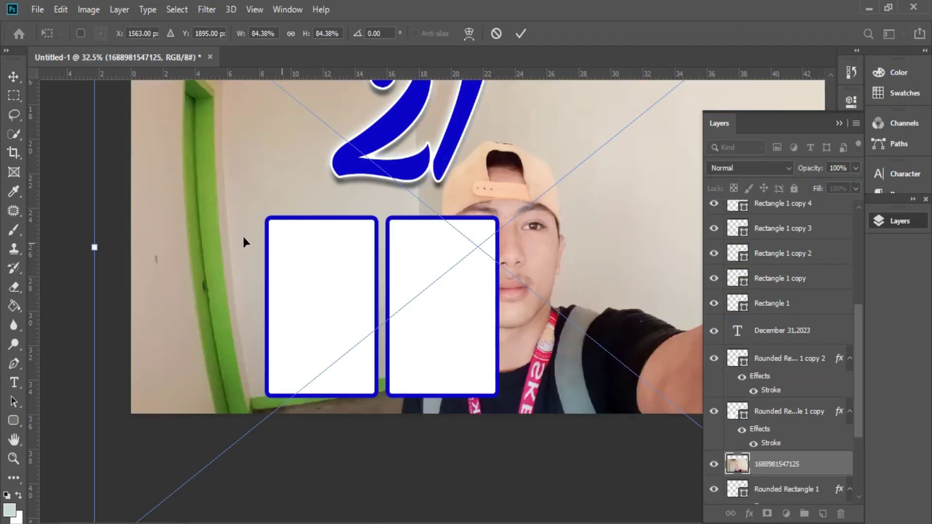
drag(94, 247, 655, 262)
drag(655, 262, 83, 308)
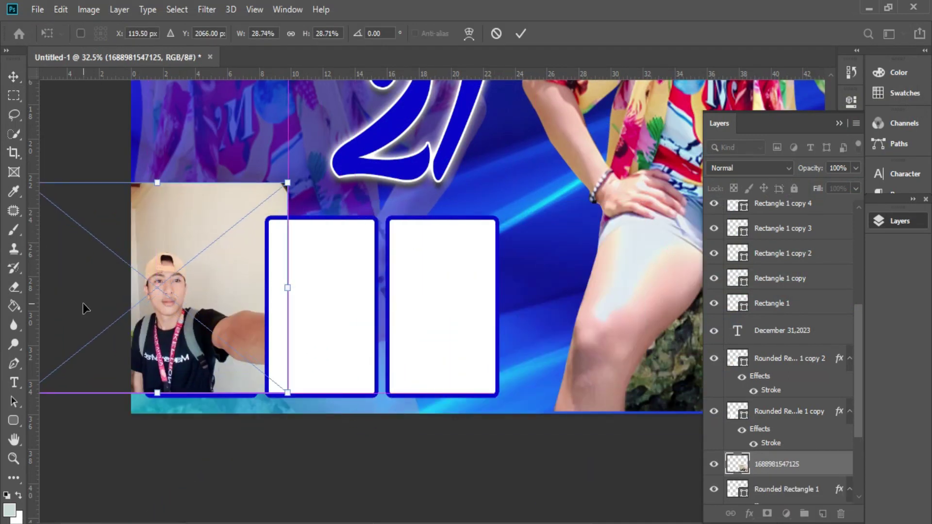
key(Return)
Step: Clip the placed selfie to the first frame, enlarge it to about 33.4% and reposition it to fill the frame
key(ctrl+alt+g)
drag(201, 331, 223, 343)
key(ctrl+t)
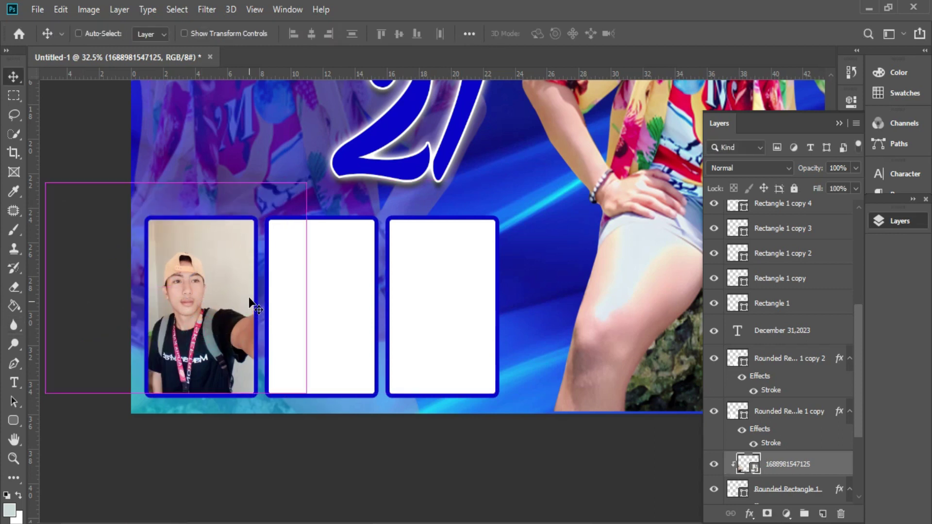
drag(308, 183, 349, 148)
drag(342, 215, 322, 222)
key(Return)
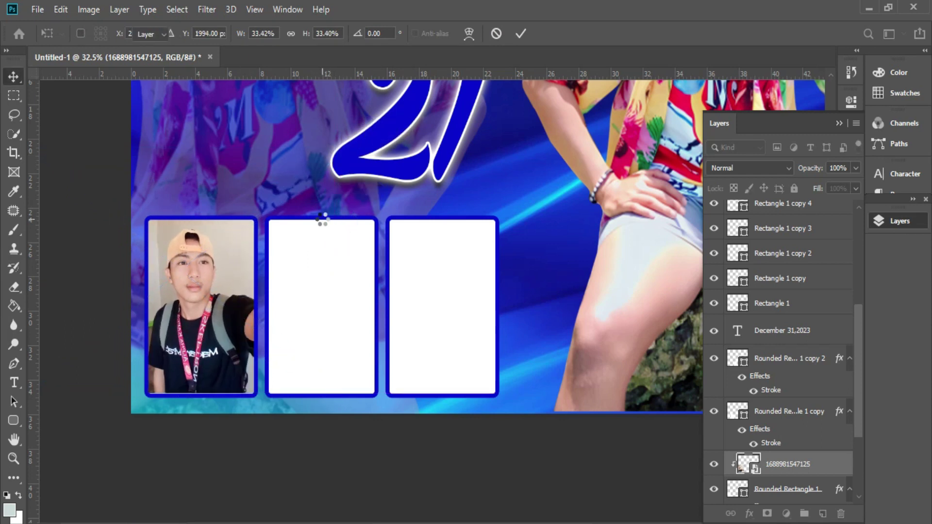
right_click(320, 294)
click(320, 294)
click(37, 10)
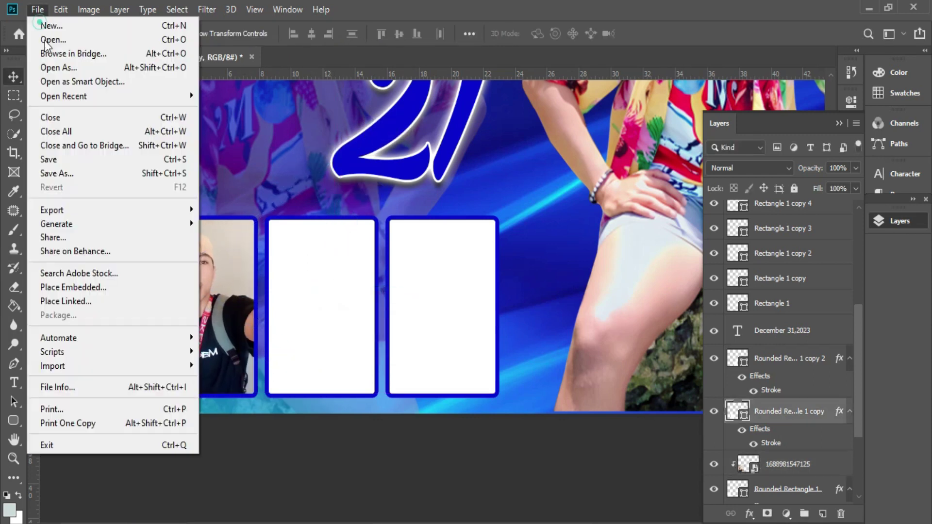
click(122, 285)
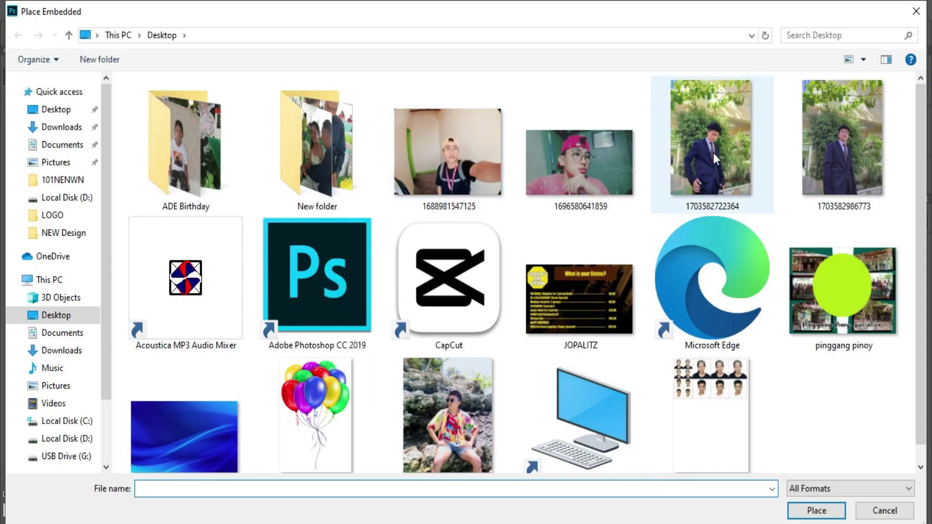
double_click(721, 152)
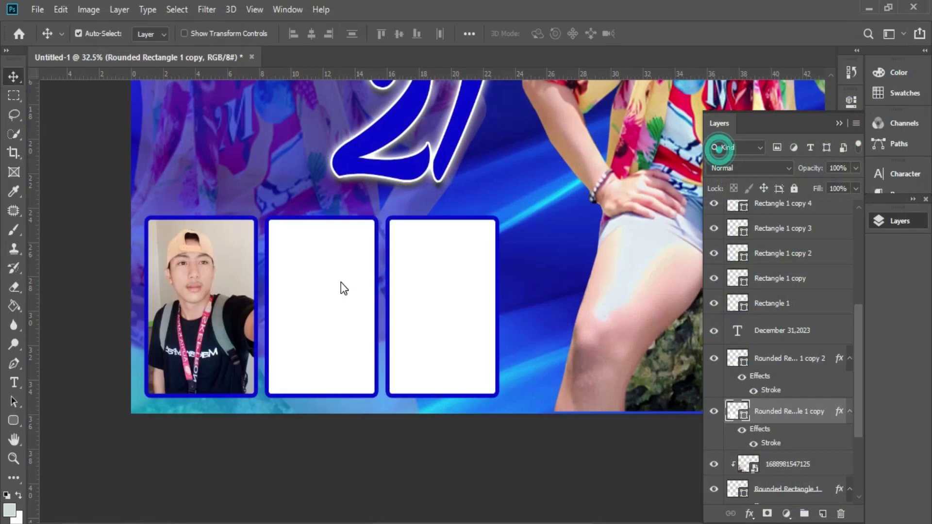
drag(692, 248, 369, 290)
key(Return)
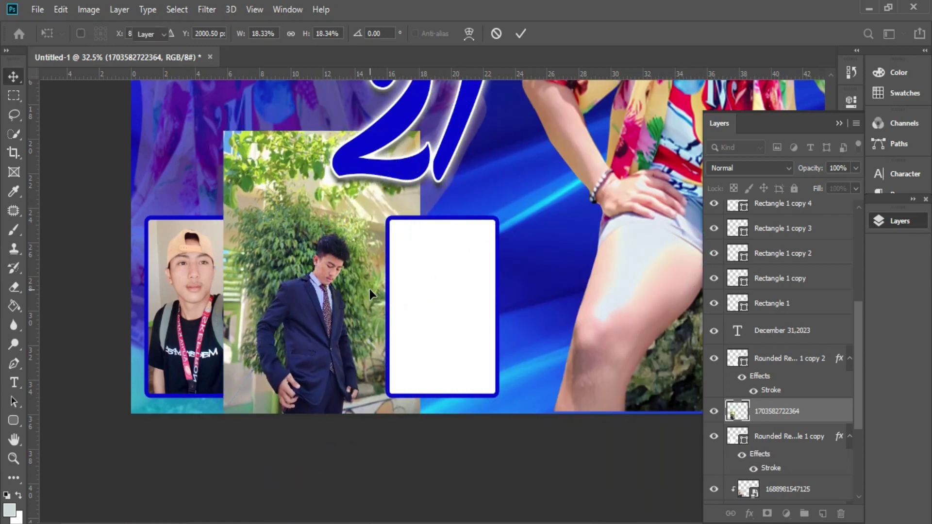
key(ctrl+alt+g)
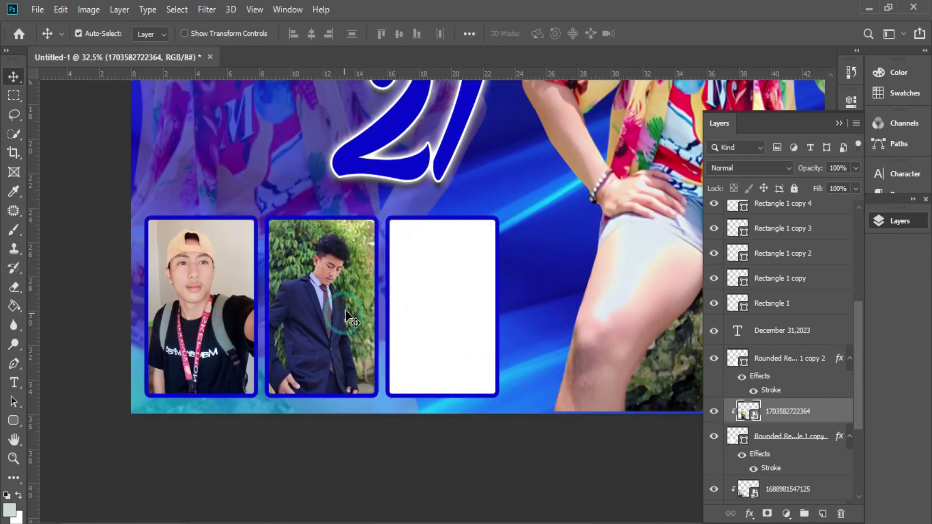
click(442, 270)
click(38, 9)
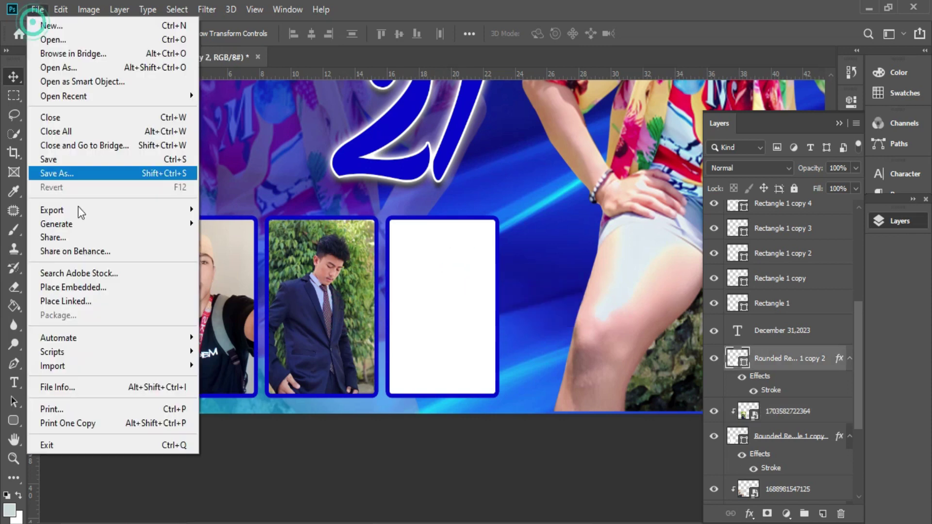
click(95, 286)
double_click(572, 164)
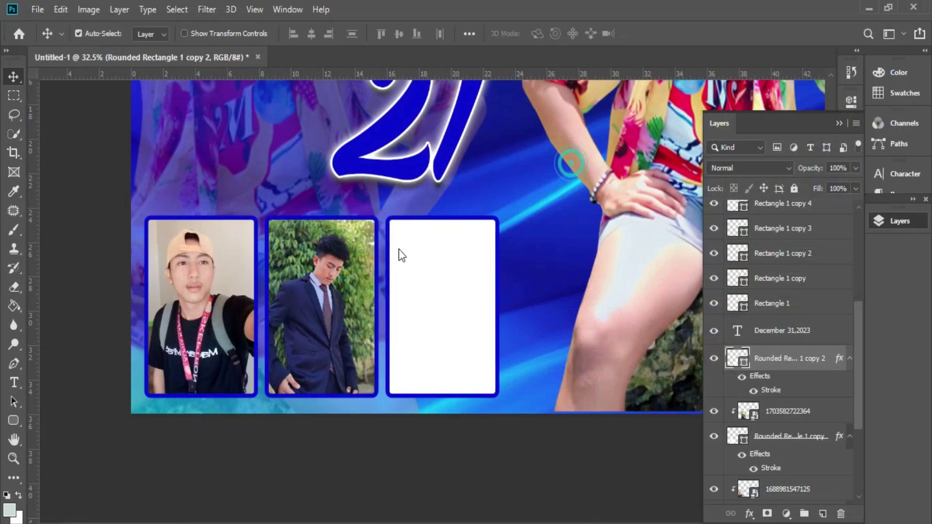
drag(482, 95, 478, 281)
drag(499, 329, 467, 325)
drag(443, 279, 446, 219)
key(Return)
key(ctrl+alt+g)
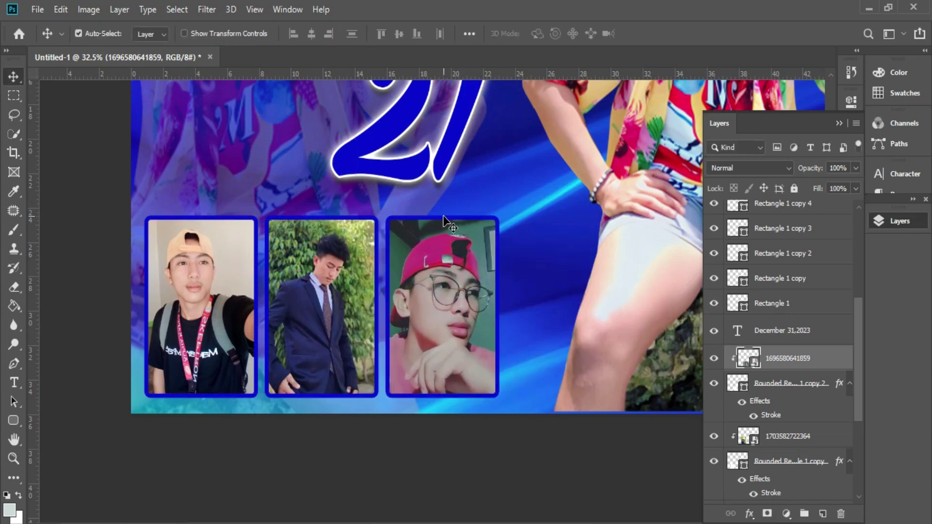
Step: Draw a white circle of about 740 px above the faded man copy's layer, placed above the first photo frame
scroll(380, 294, down, 7)
scroll(395, 392, up, 5)
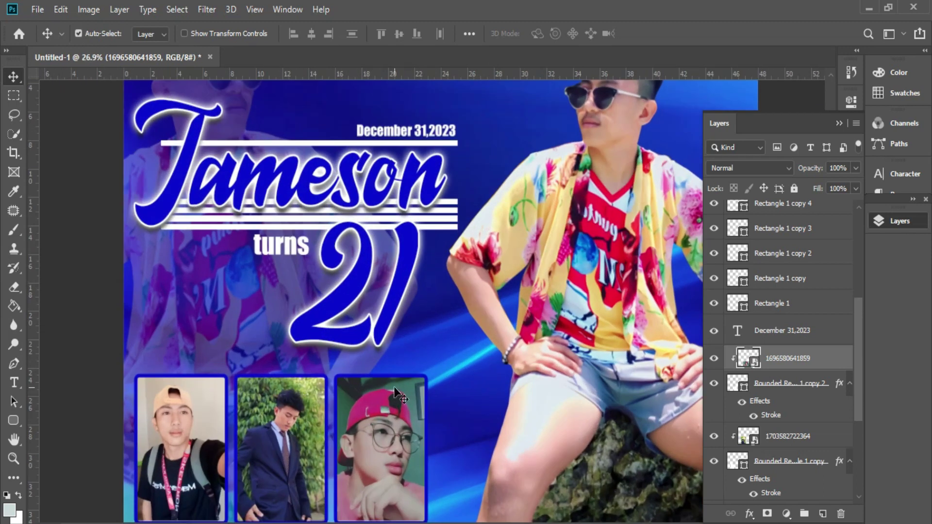
scroll(395, 388, down, 1)
right_click(204, 268)
click(217, 276)
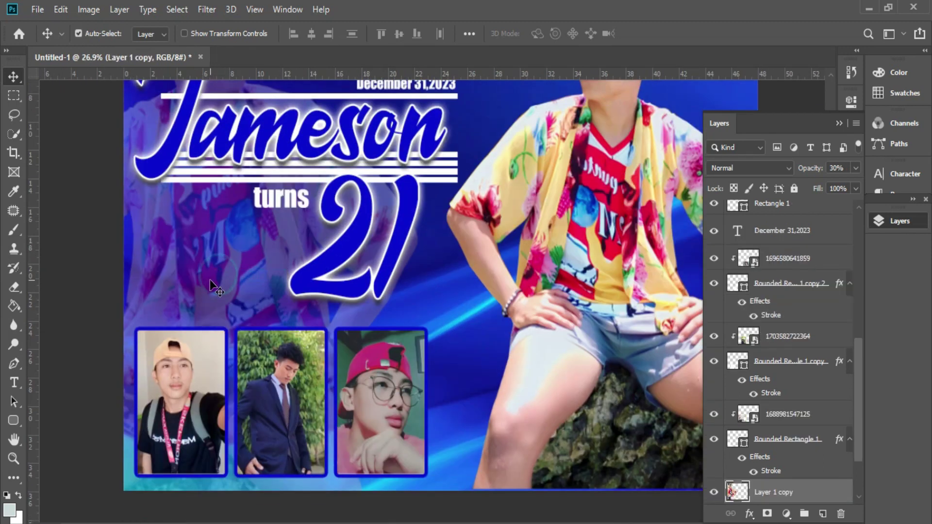
click(16, 425)
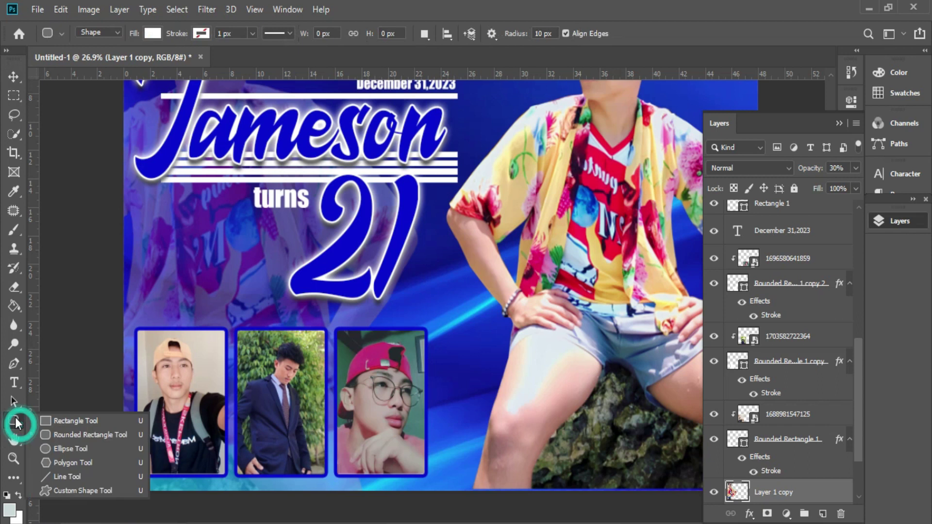
click(71, 448)
drag(150, 231, 231, 266)
key(v)
Step: Copy the third photo frame's stroke effect onto the white circle
right_click(385, 360)
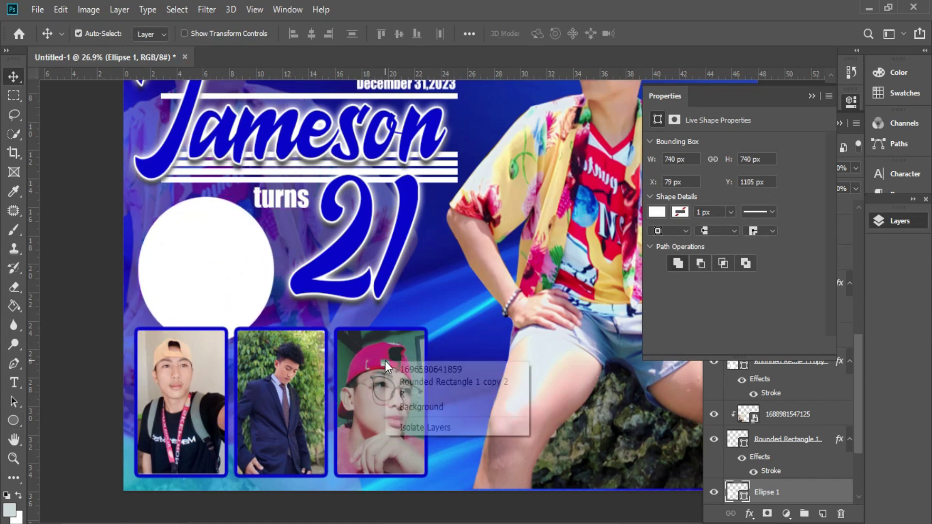
click(420, 382)
drag(842, 443, 238, 261)
click(42, 11)
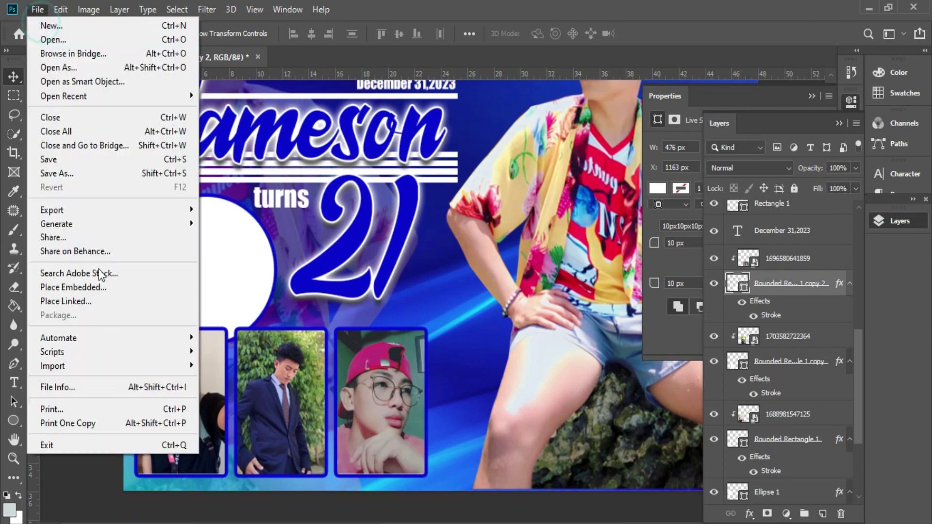
right_click(253, 269)
click(276, 280)
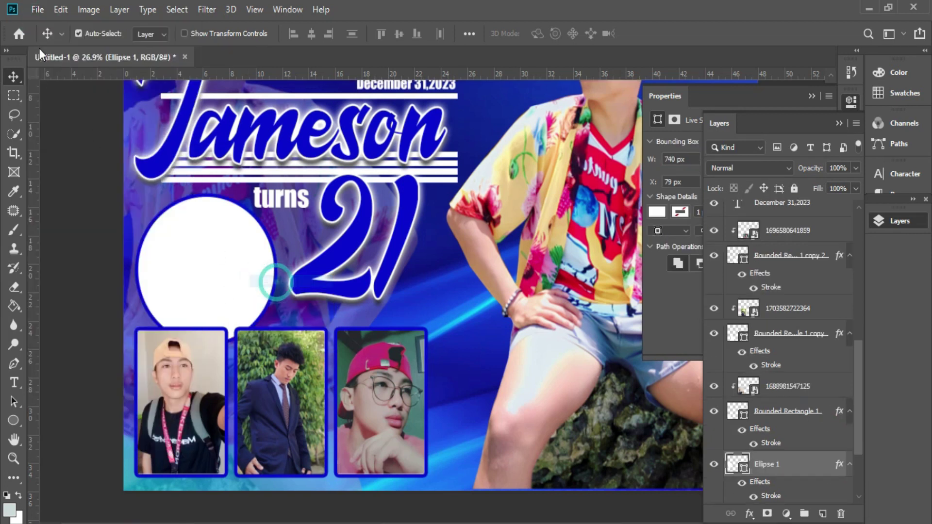
click(34, 11)
click(97, 290)
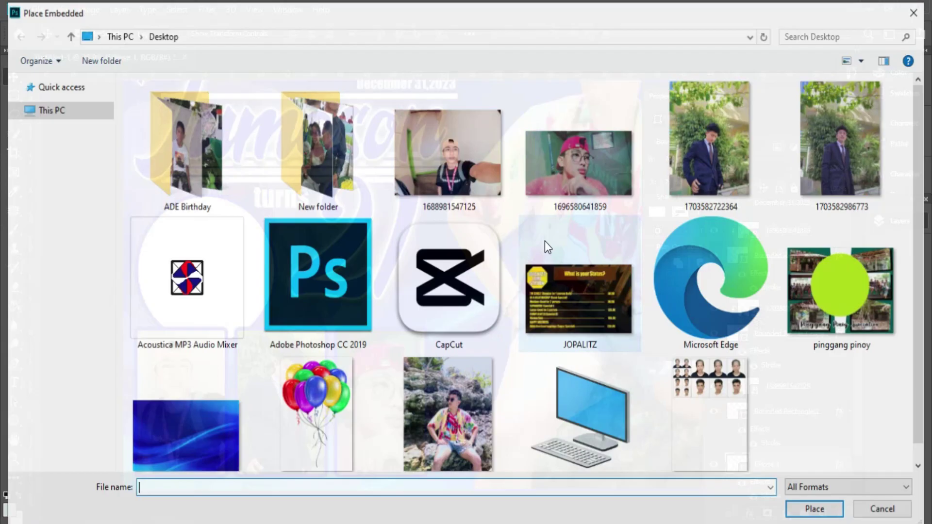
double_click(827, 145)
drag(577, 265, 240, 237)
key(Return)
key(ctrl+alt+g)
drag(232, 272, 231, 255)
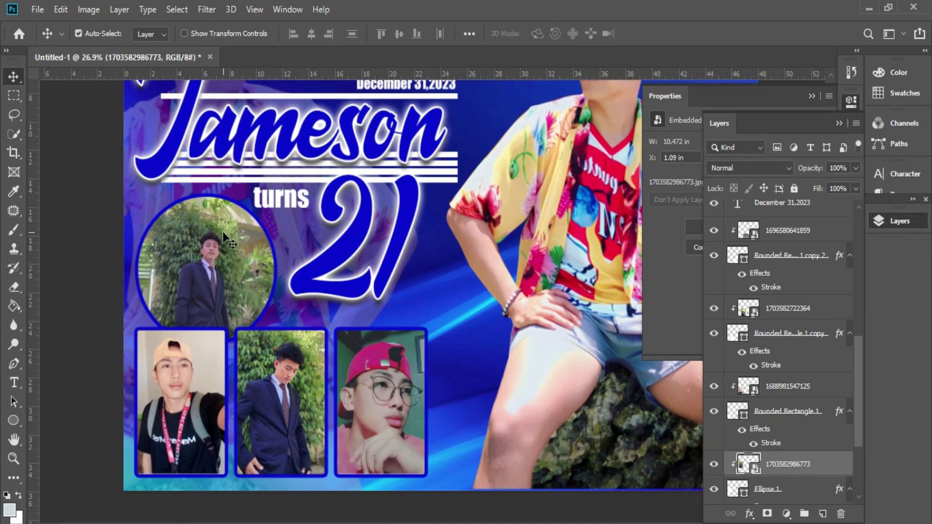
Step: Enlarge the clipped circle photo to about 20.1% and reposition it so the suited man fills the circle
key(ctrl+t)
drag(208, 138, 227, 209)
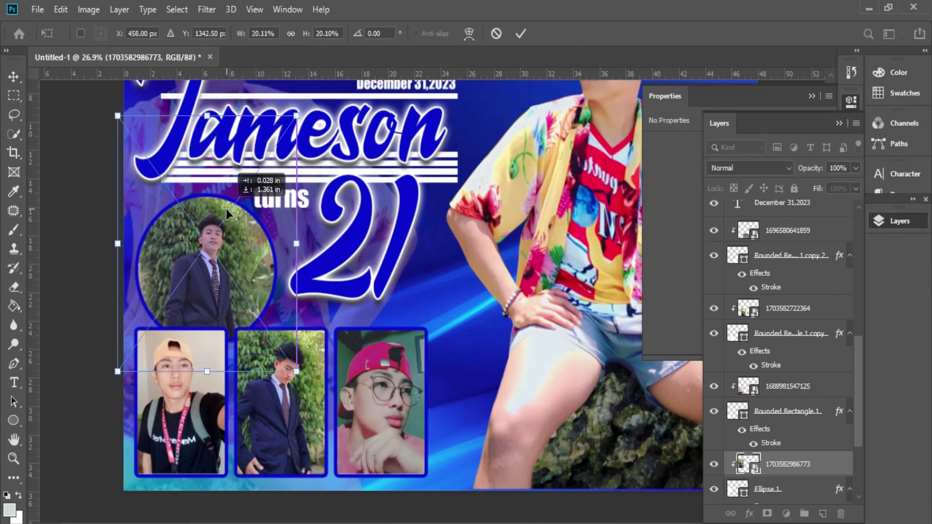
click(520, 34)
Step: Set the circle photo's brightness to 30 with Brightness/Contrast, and clear the open panels off the fitted poster
click(88, 10)
mouse_move(119, 48)
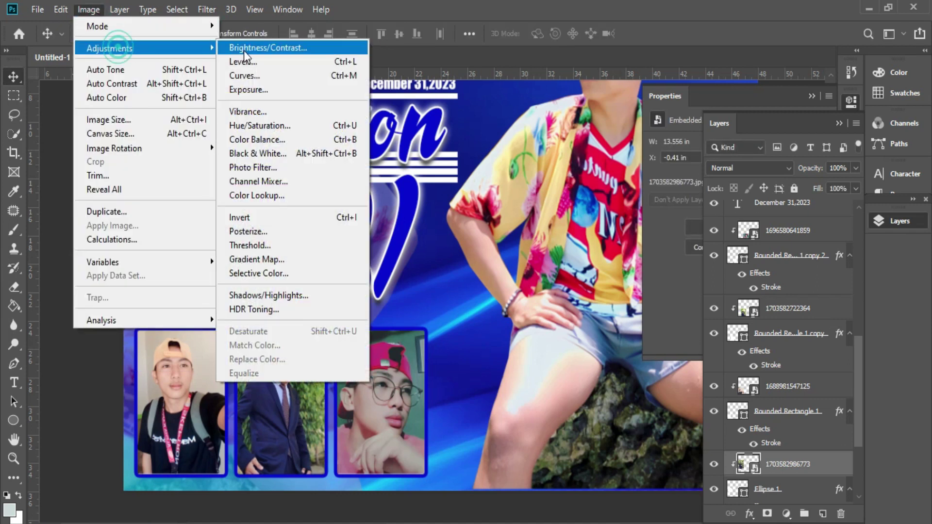
click(247, 49)
text(30)
key(Return)
key(ctrl+minus)
key(ctrl+minus)
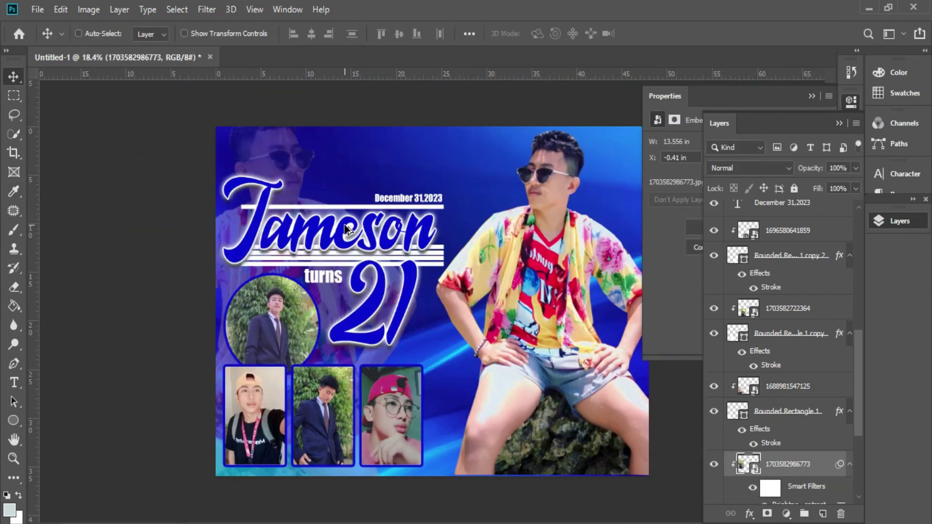
key(ctrl+0)
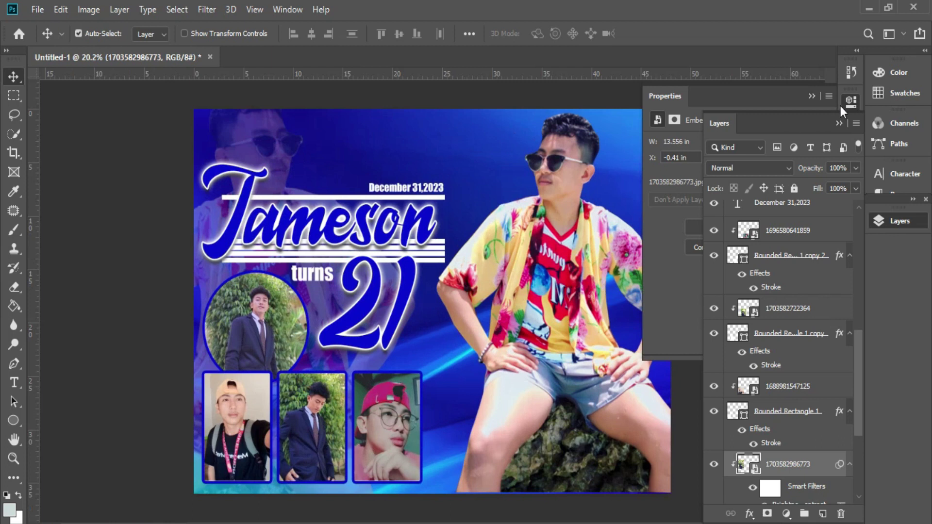
click(839, 124)
click(813, 96)
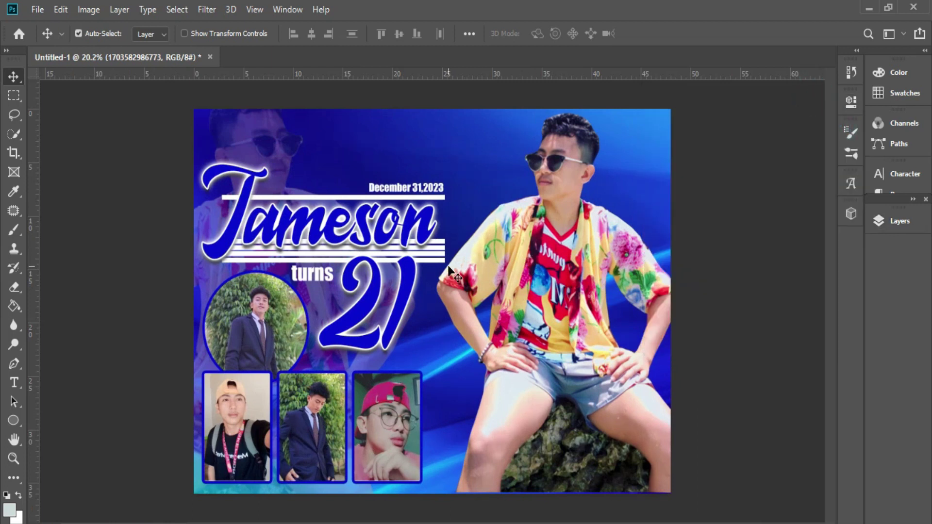
scroll(410, 190, up, 5)
right_click(422, 182)
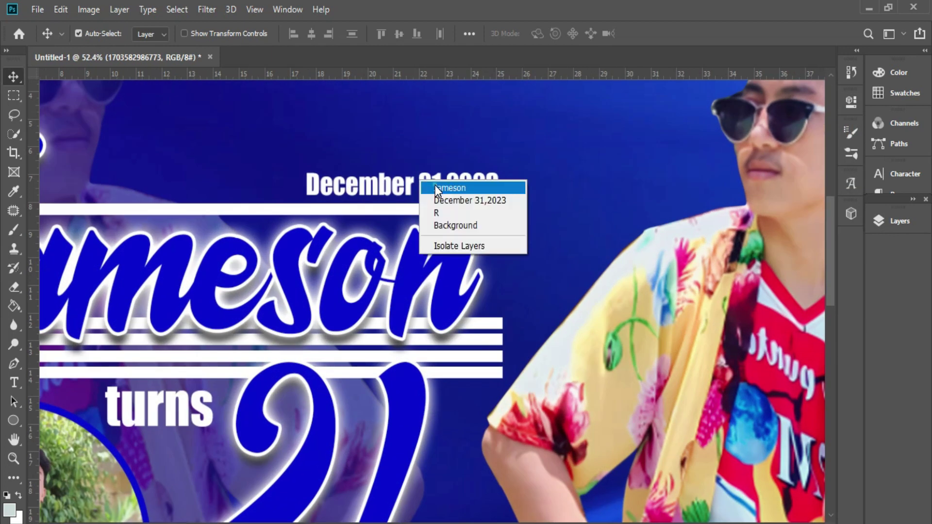
click(447, 188)
key(ctrl+t)
right_click(375, 184)
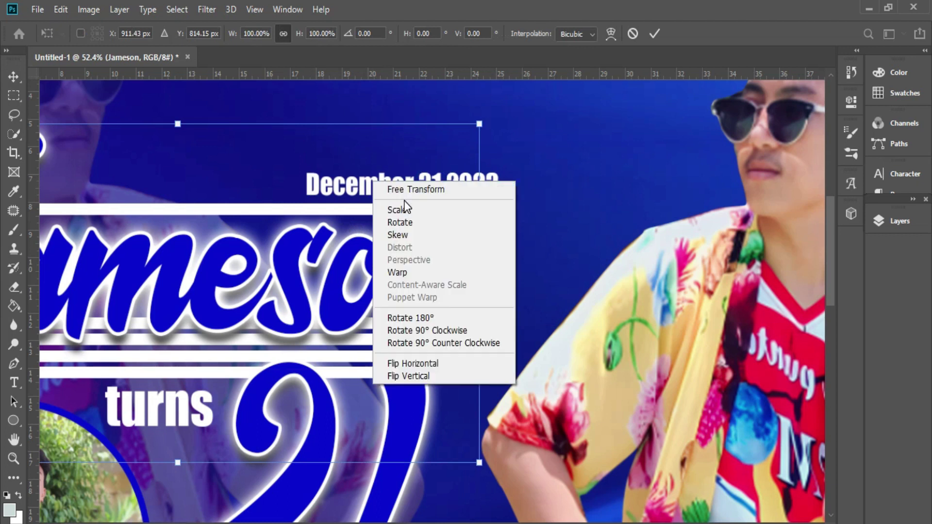
click(649, 31)
click(653, 33)
Step: Enlarge the "December 31,2023" text toward its left side, keeping it above the upper white bar
click(889, 219)
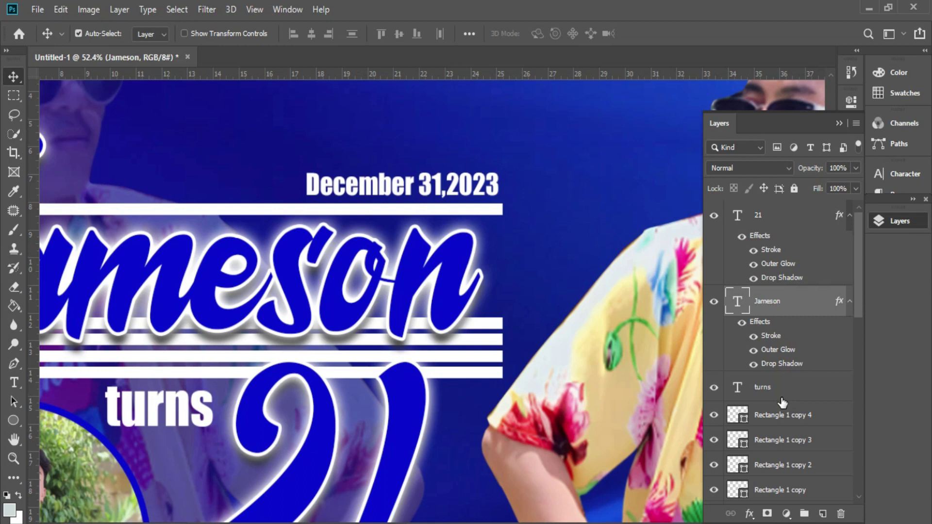
scroll(783, 358, down, 5)
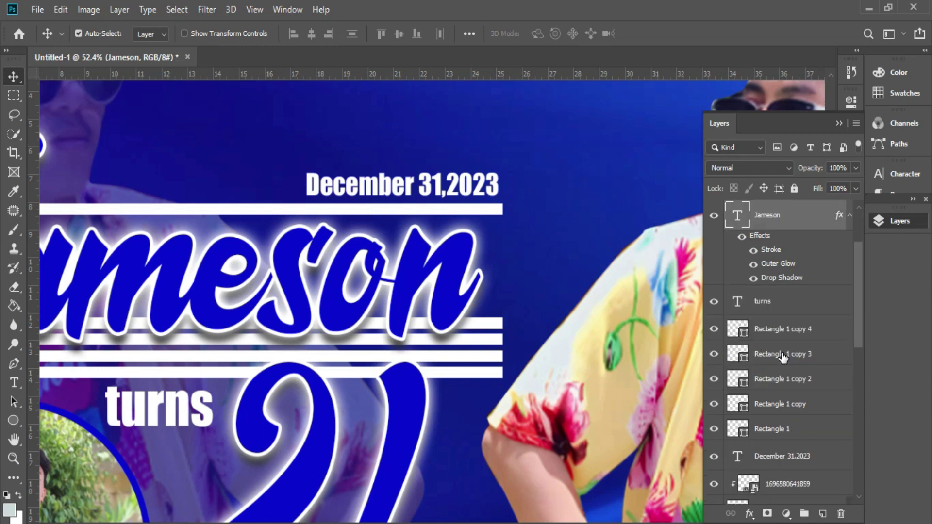
click(788, 290)
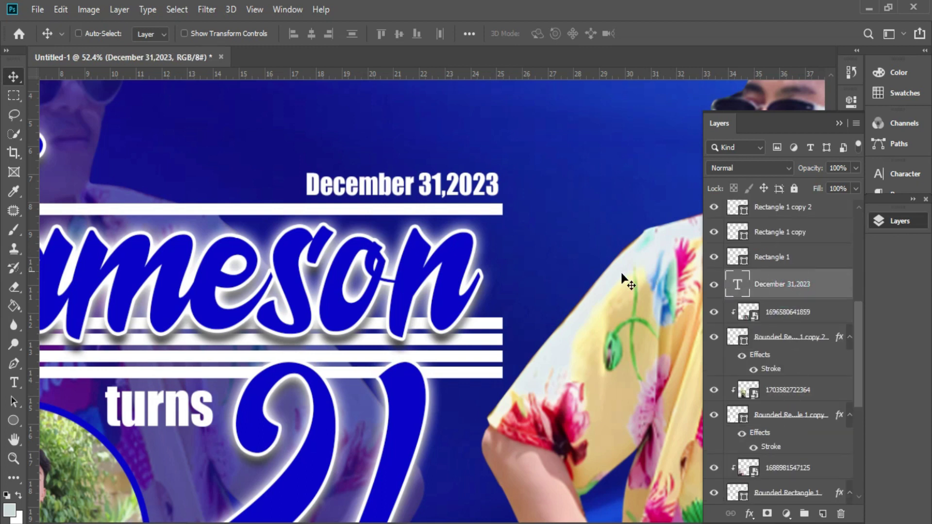
key(ctrl+t)
drag(303, 186, 232, 173)
key(Return)
Step: Place the embedded balloons image above the blue background layer, scaled to about 45.25% and positioned behind the man beside the third frame
scroll(421, 242, down, 5)
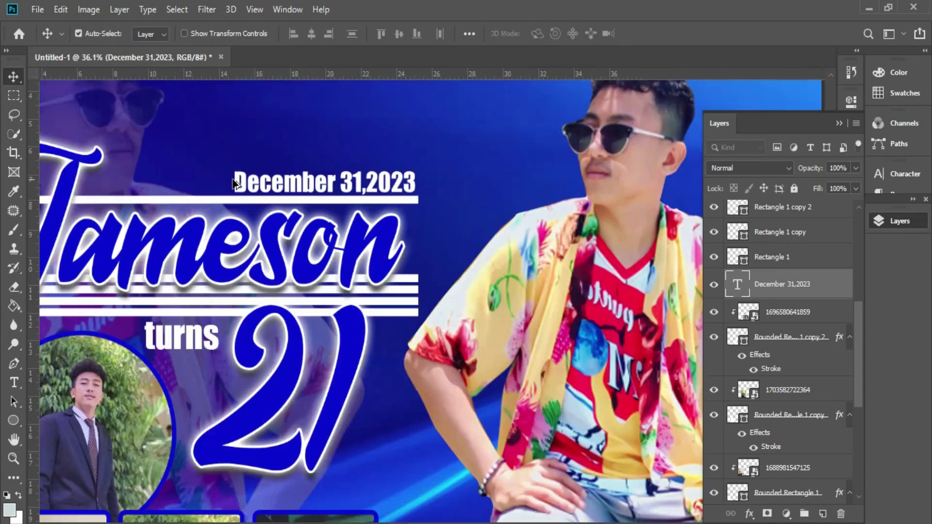
scroll(542, 367, up, 1)
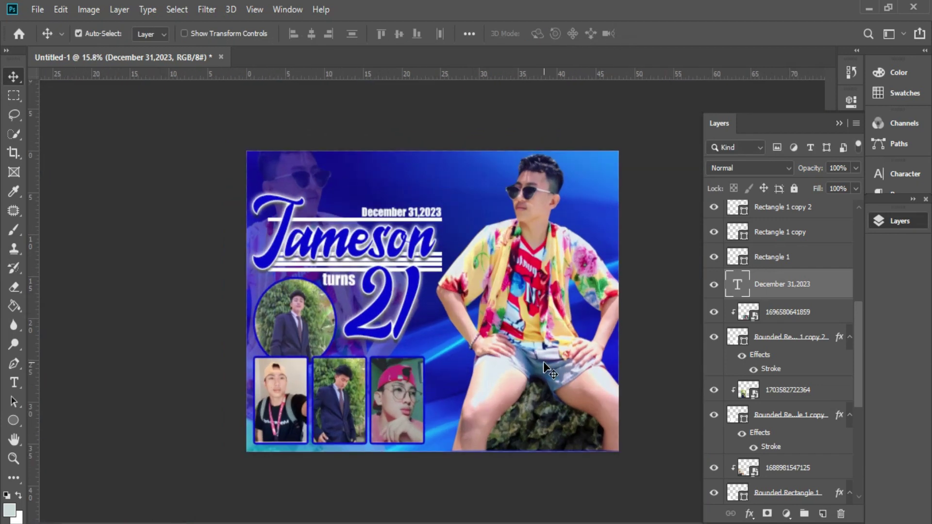
right_click(429, 346)
click(449, 351)
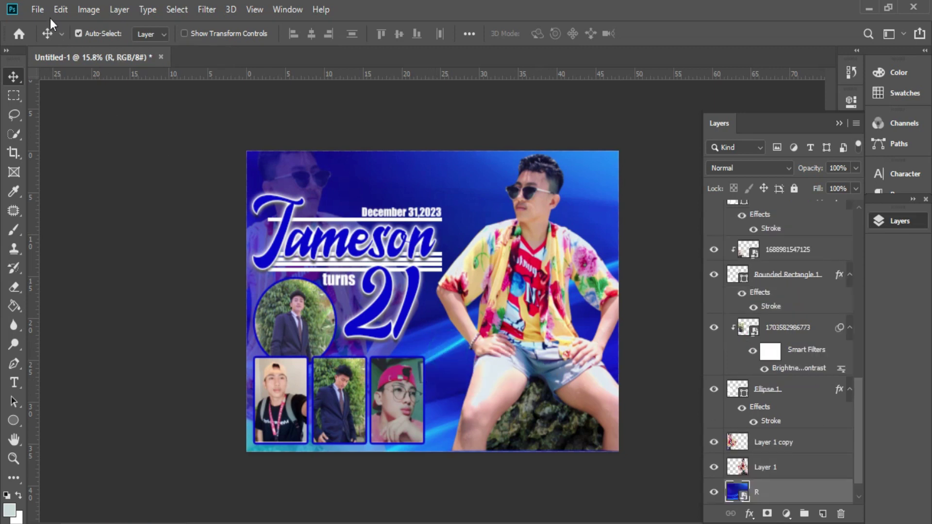
click(37, 10)
click(109, 293)
double_click(326, 388)
drag(433, 156, 434, 295)
drag(480, 372, 540, 410)
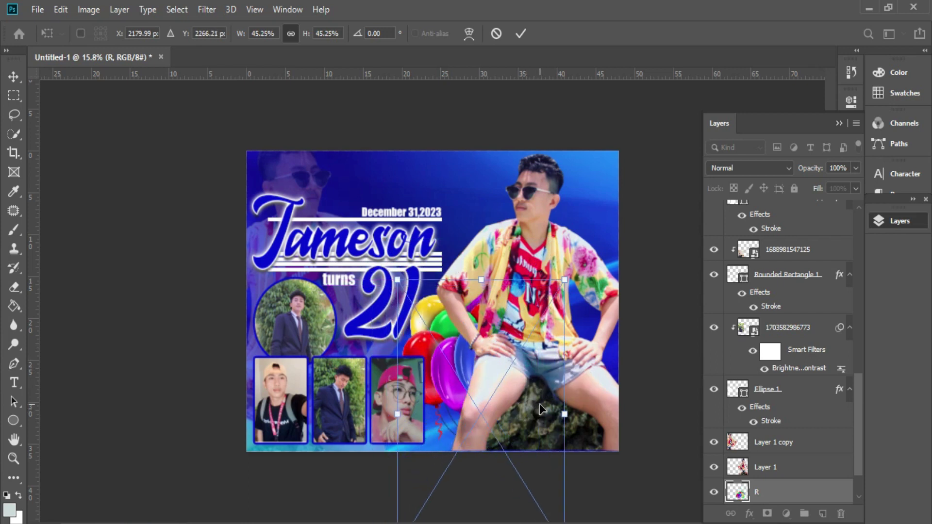
key(Return)
scroll(529, 291, down, 1)
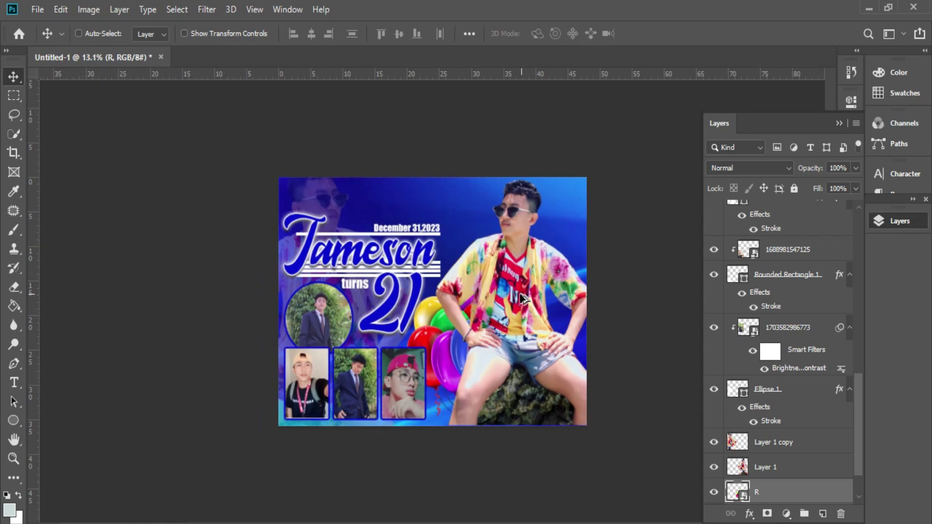
scroll(475, 278, up, 2)
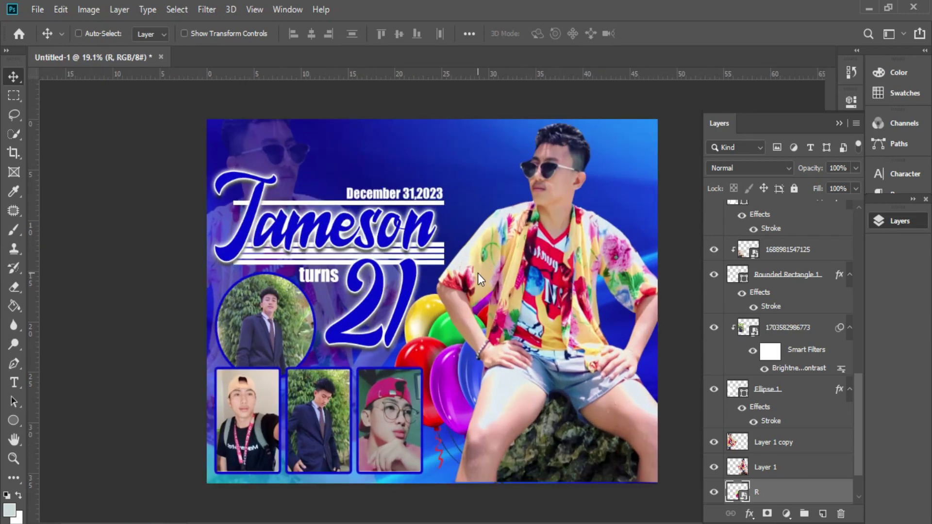
Step: Save the poster to the Desktop as a layered TIFF named 3x4 plus the celebrant's name, without image compression
key(ctrl+s)
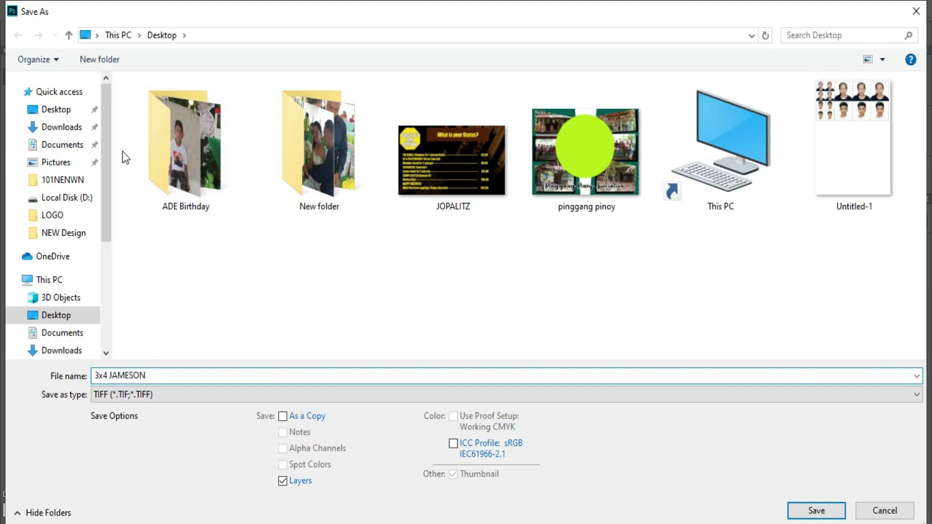
click(65, 113)
click(803, 514)
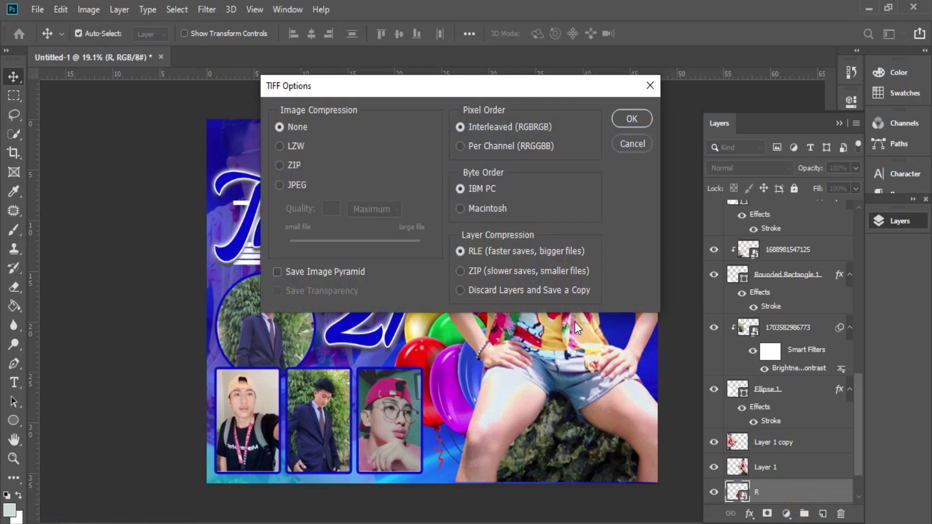
click(633, 119)
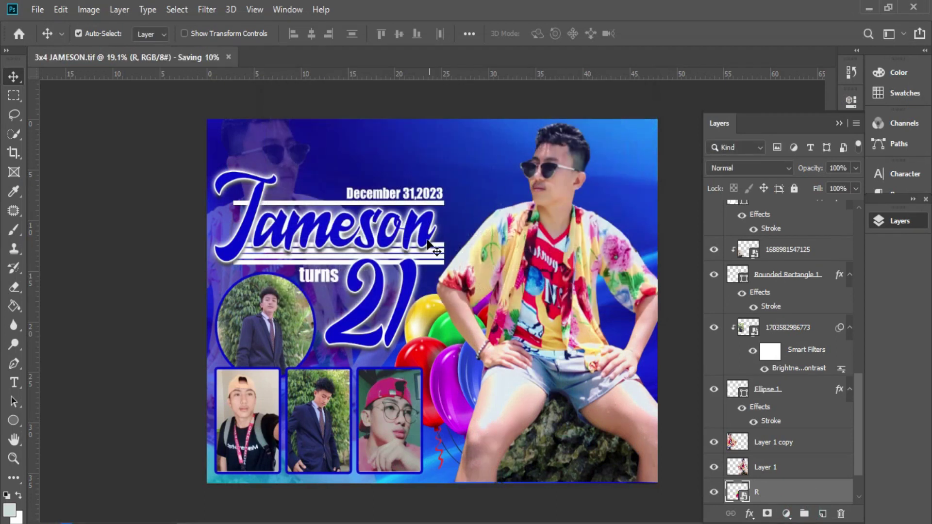
Step: Save a JPEG copy of the poster to the Desktop under the same file name at quality 12, Maximum
click(46, 11)
click(94, 173)
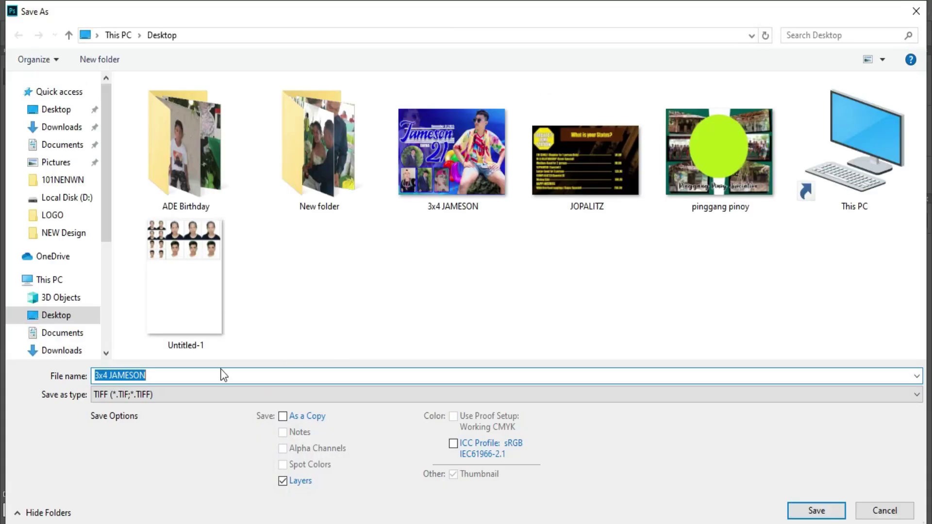
click(208, 392)
click(195, 247)
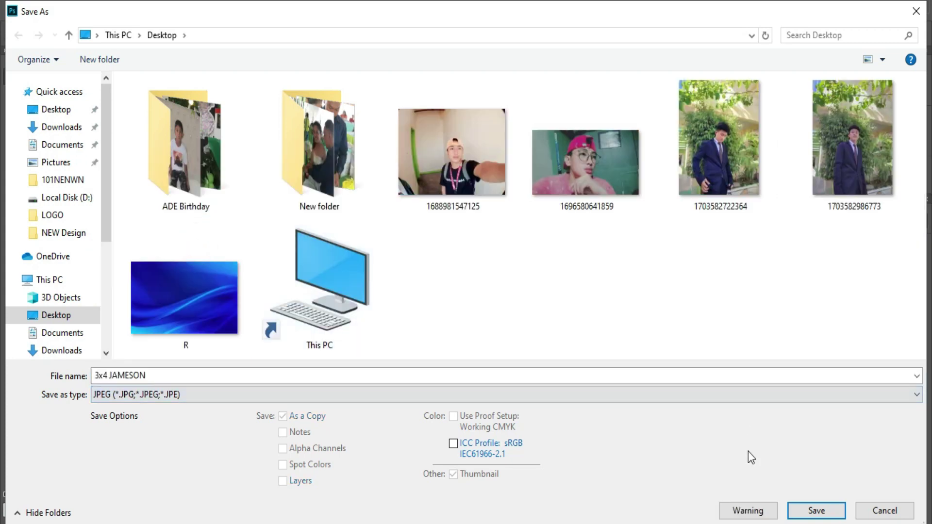
click(801, 509)
click(529, 118)
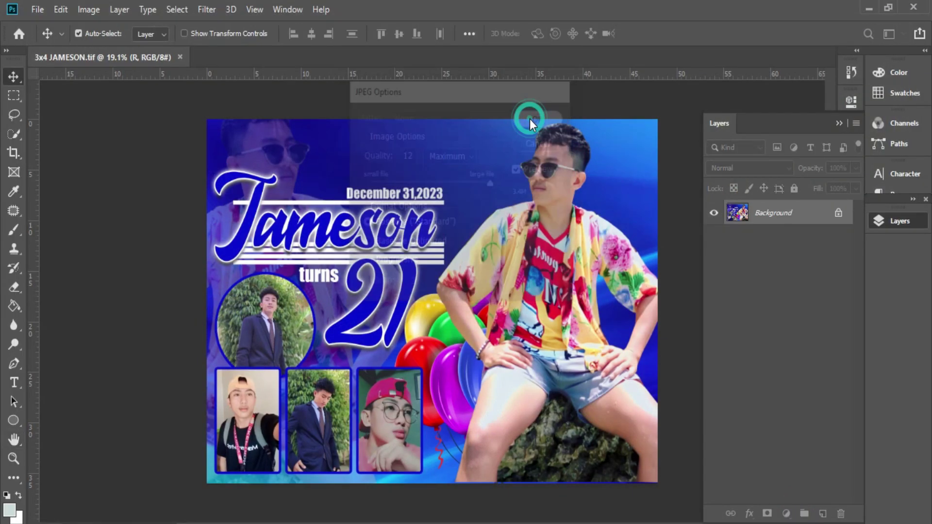
click(767, 523)
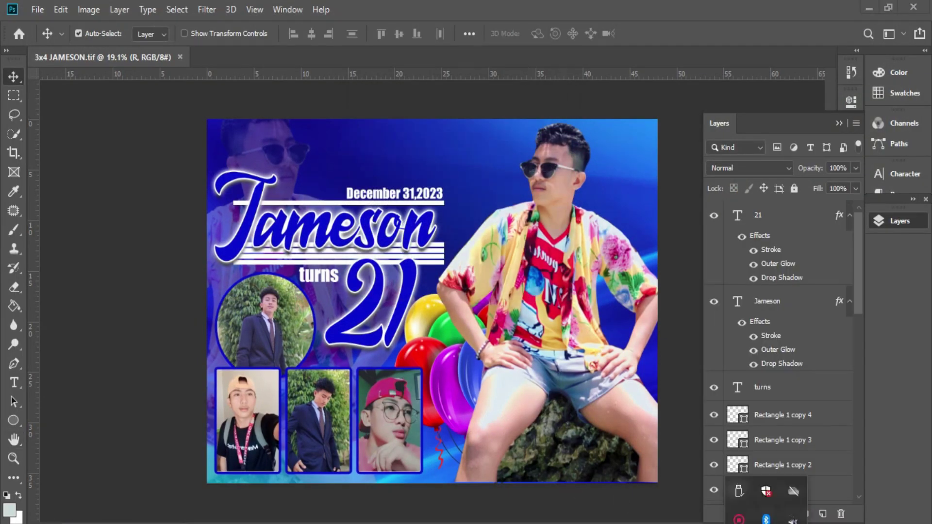